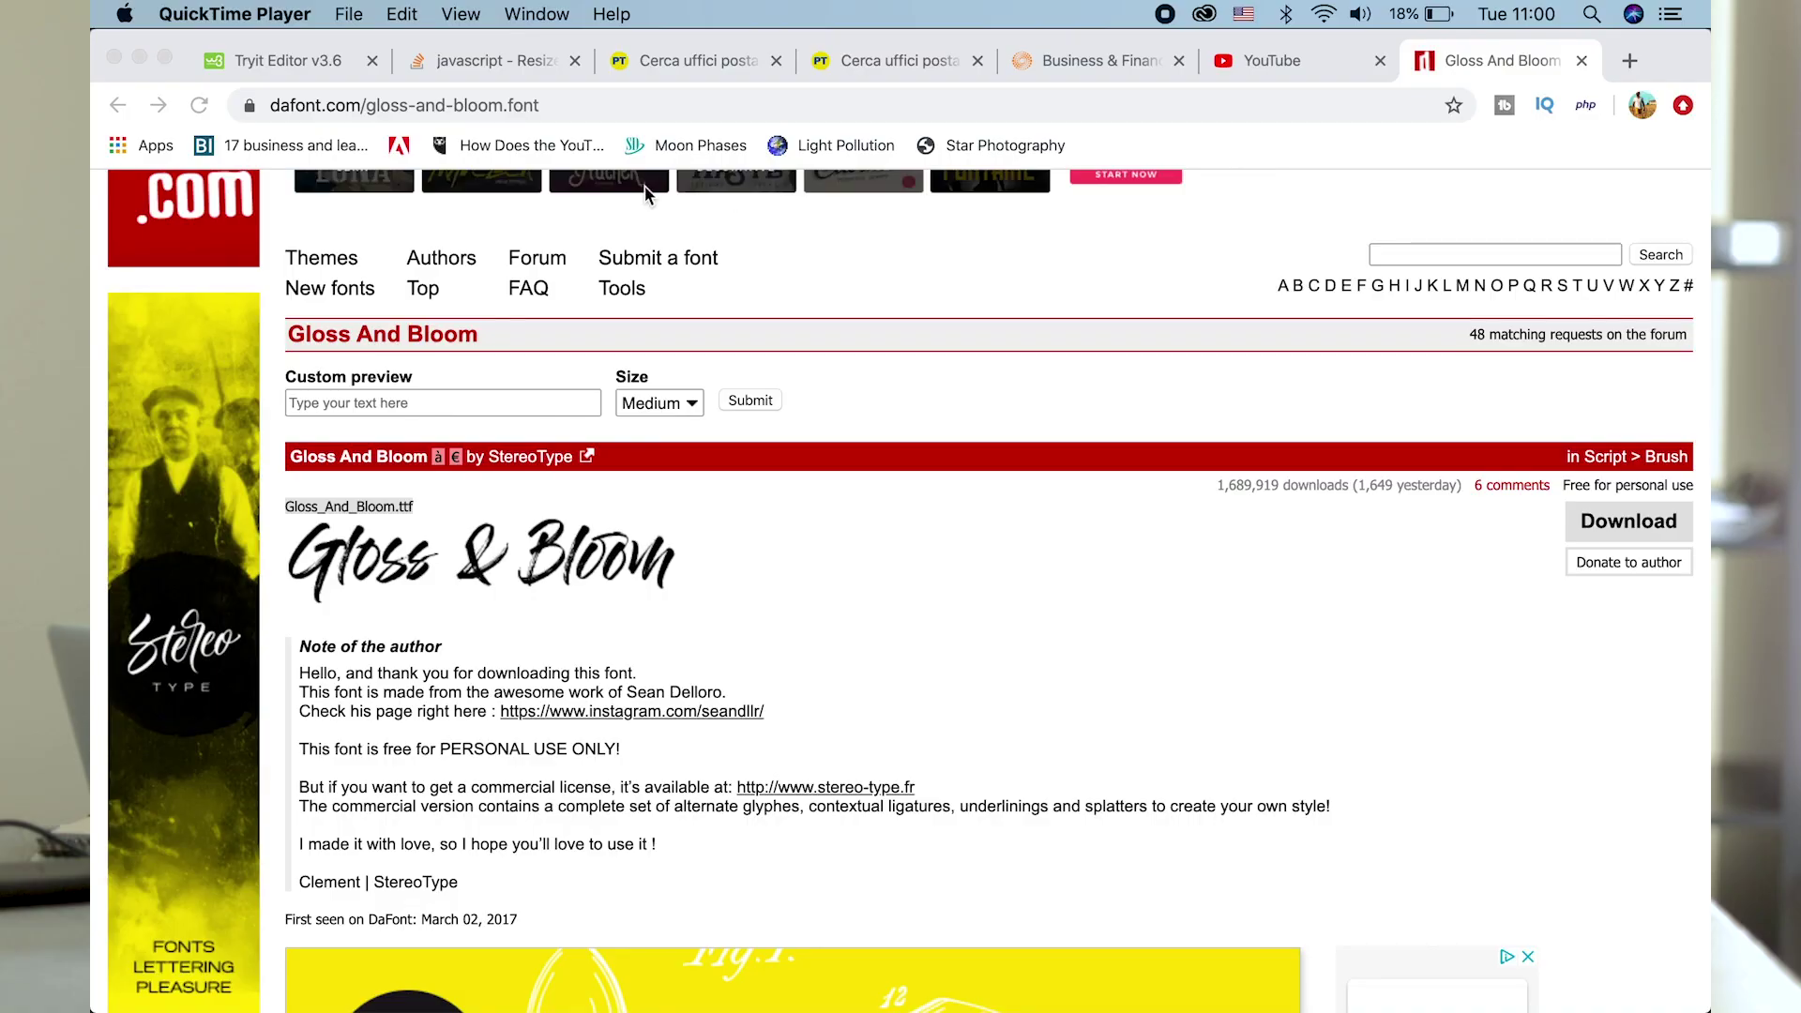
Download the Gloss And Bloom font and open Gloss_And_Bloom.ttf from the gloss_and_bloom (3) folder to install it.
left_click(1656, 533)
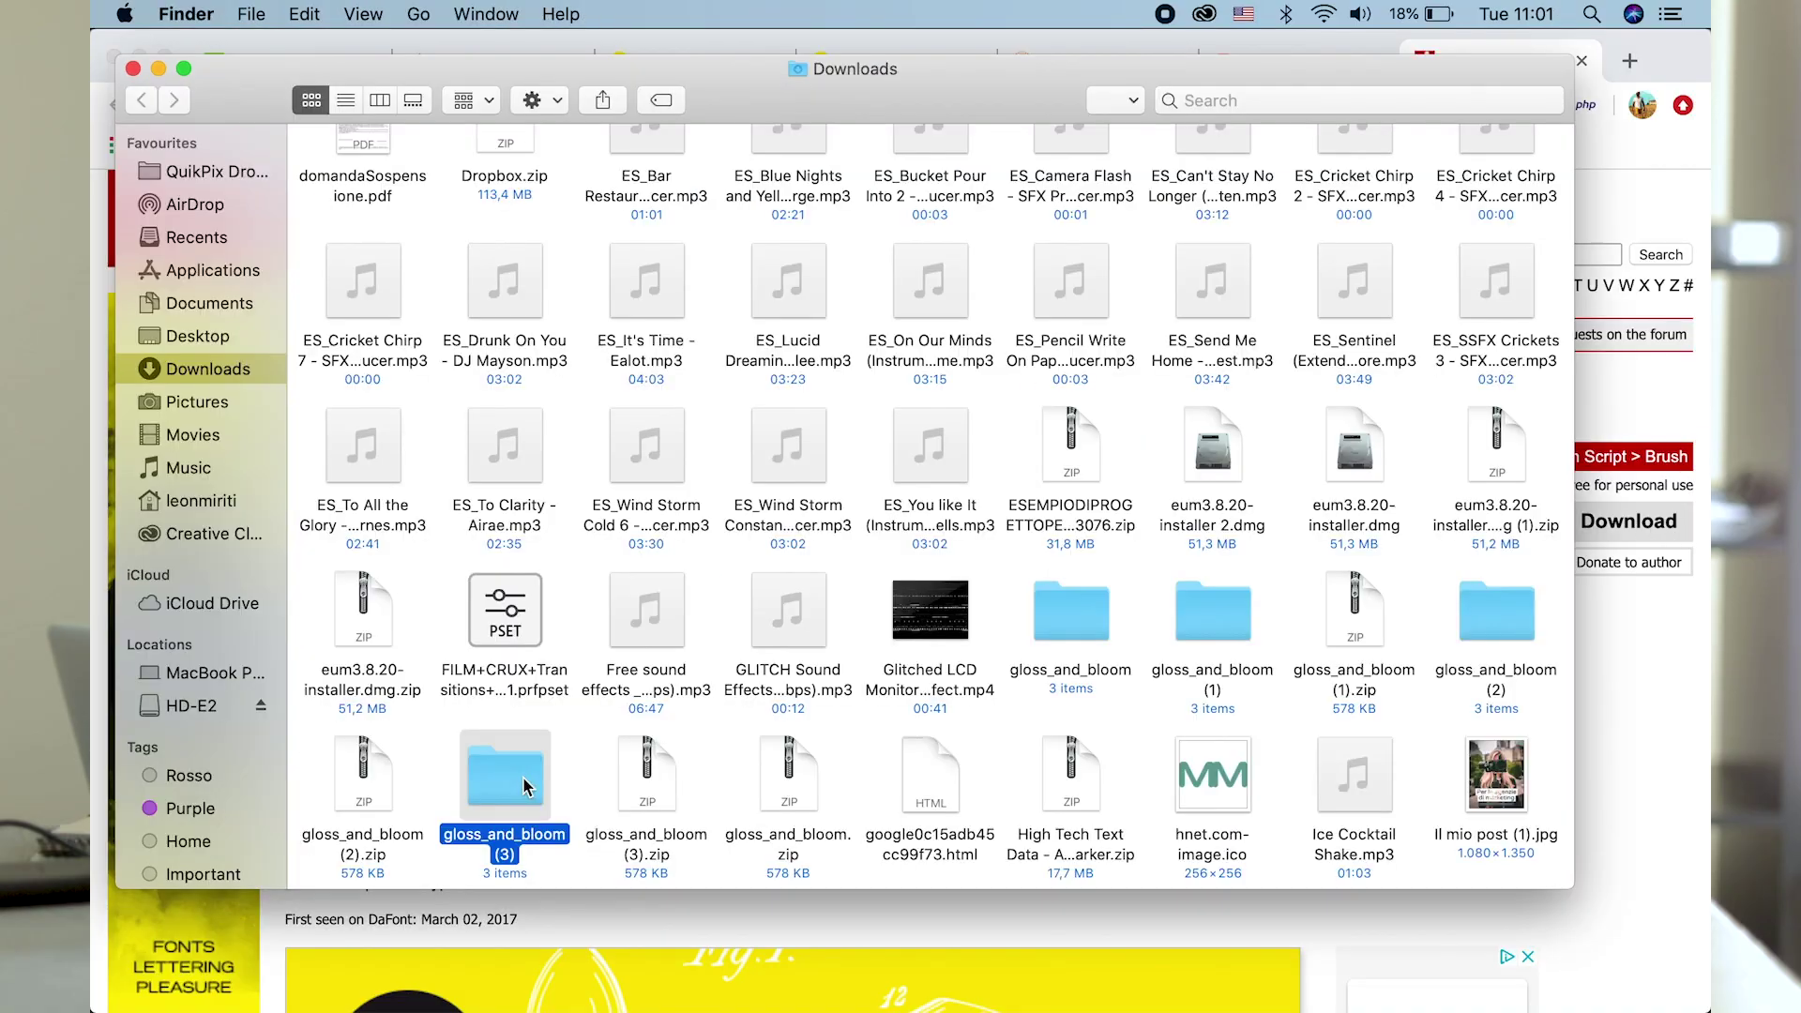
key("super+o")
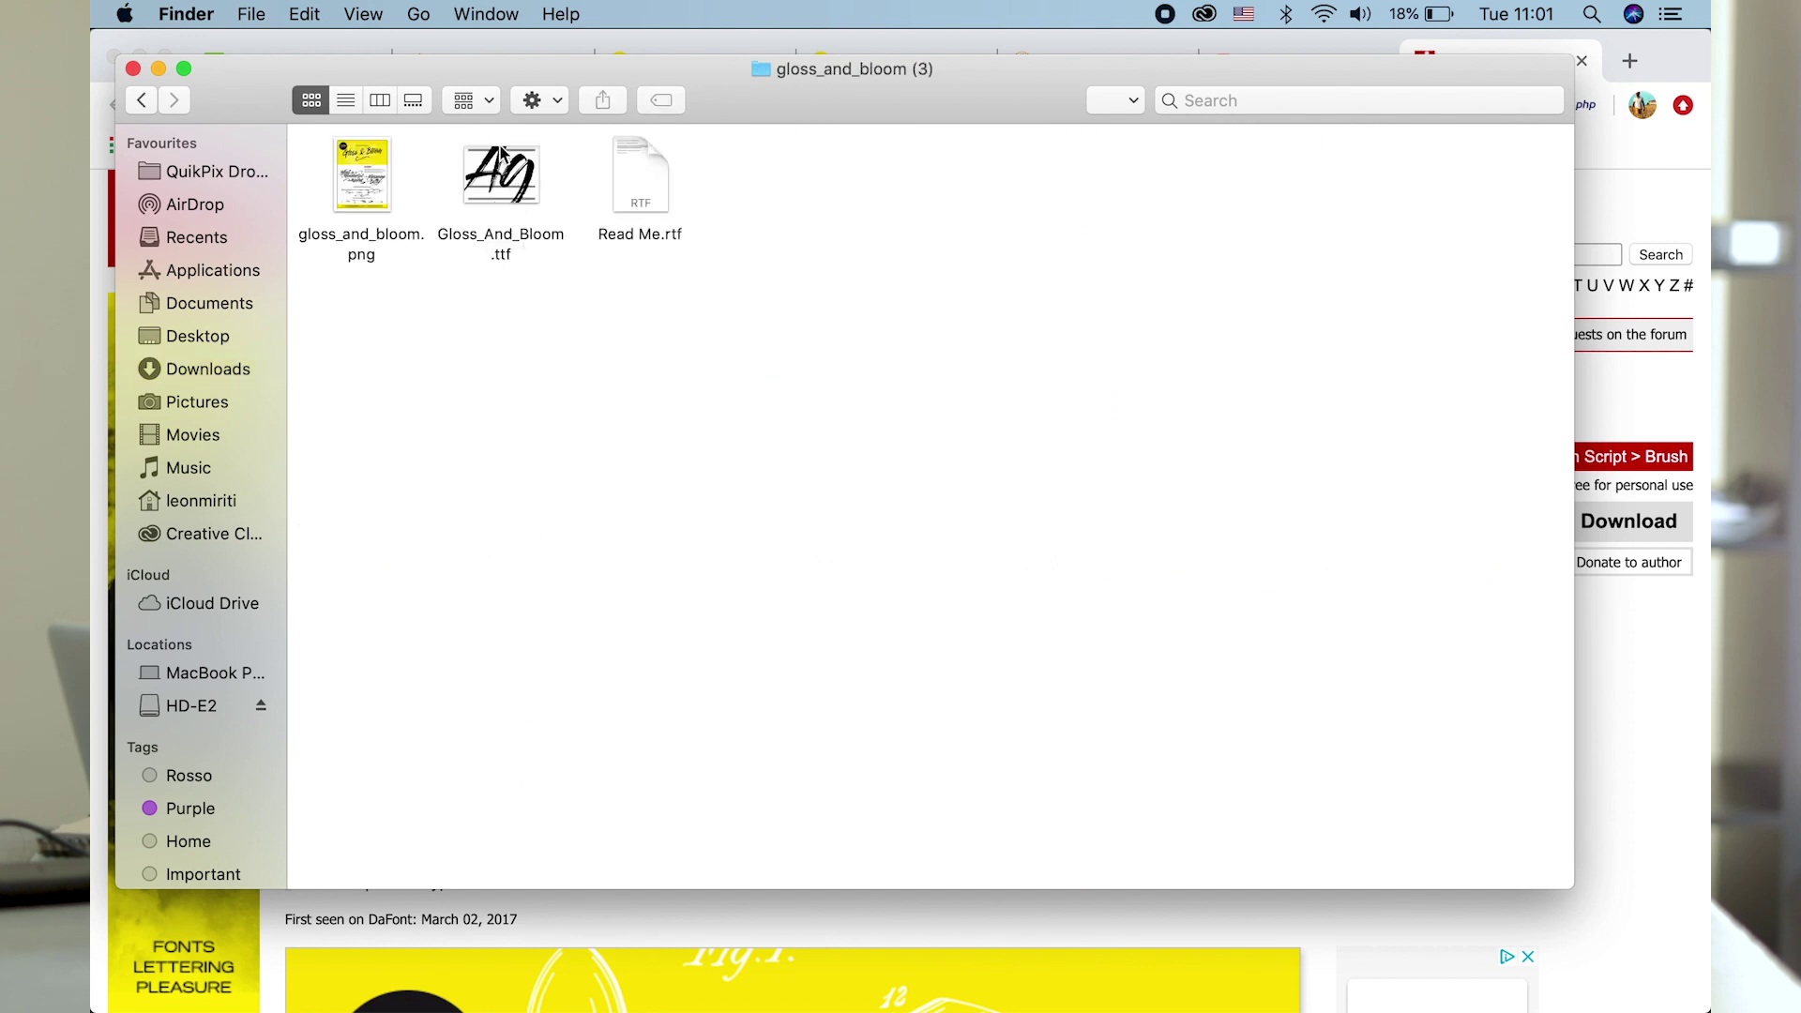
double_click(519, 171)
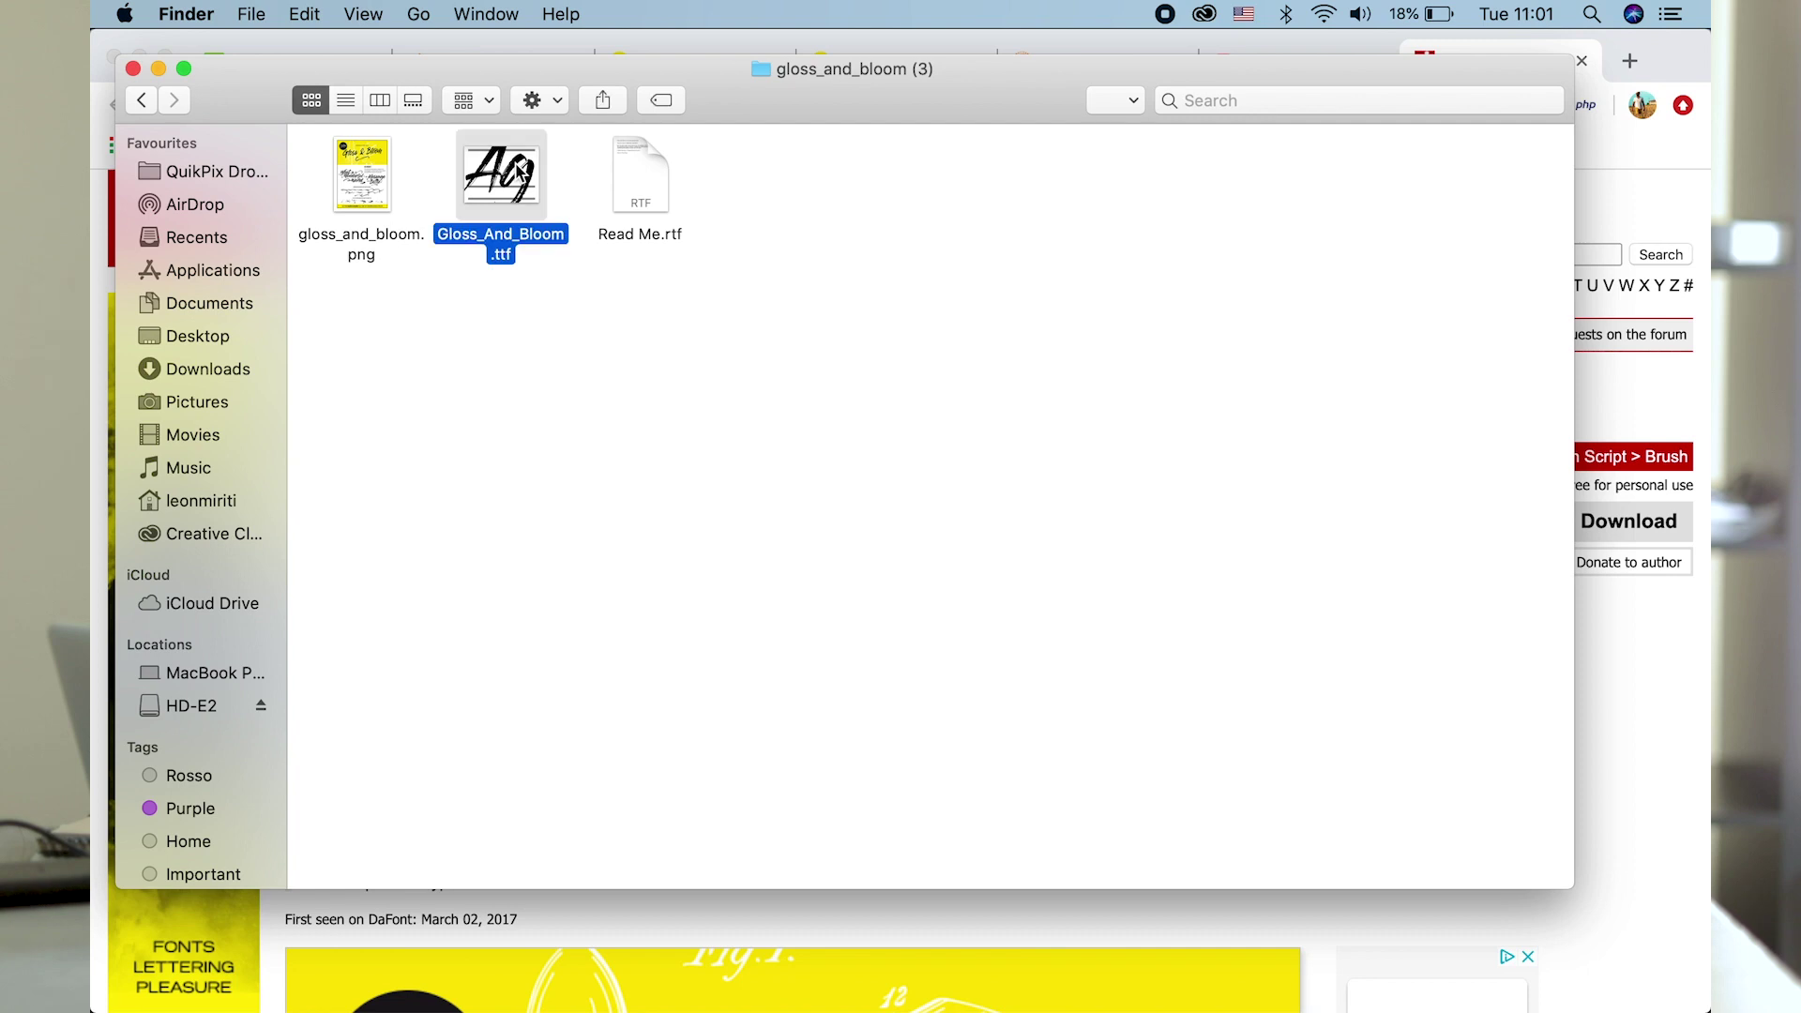
left_click(578, 861)
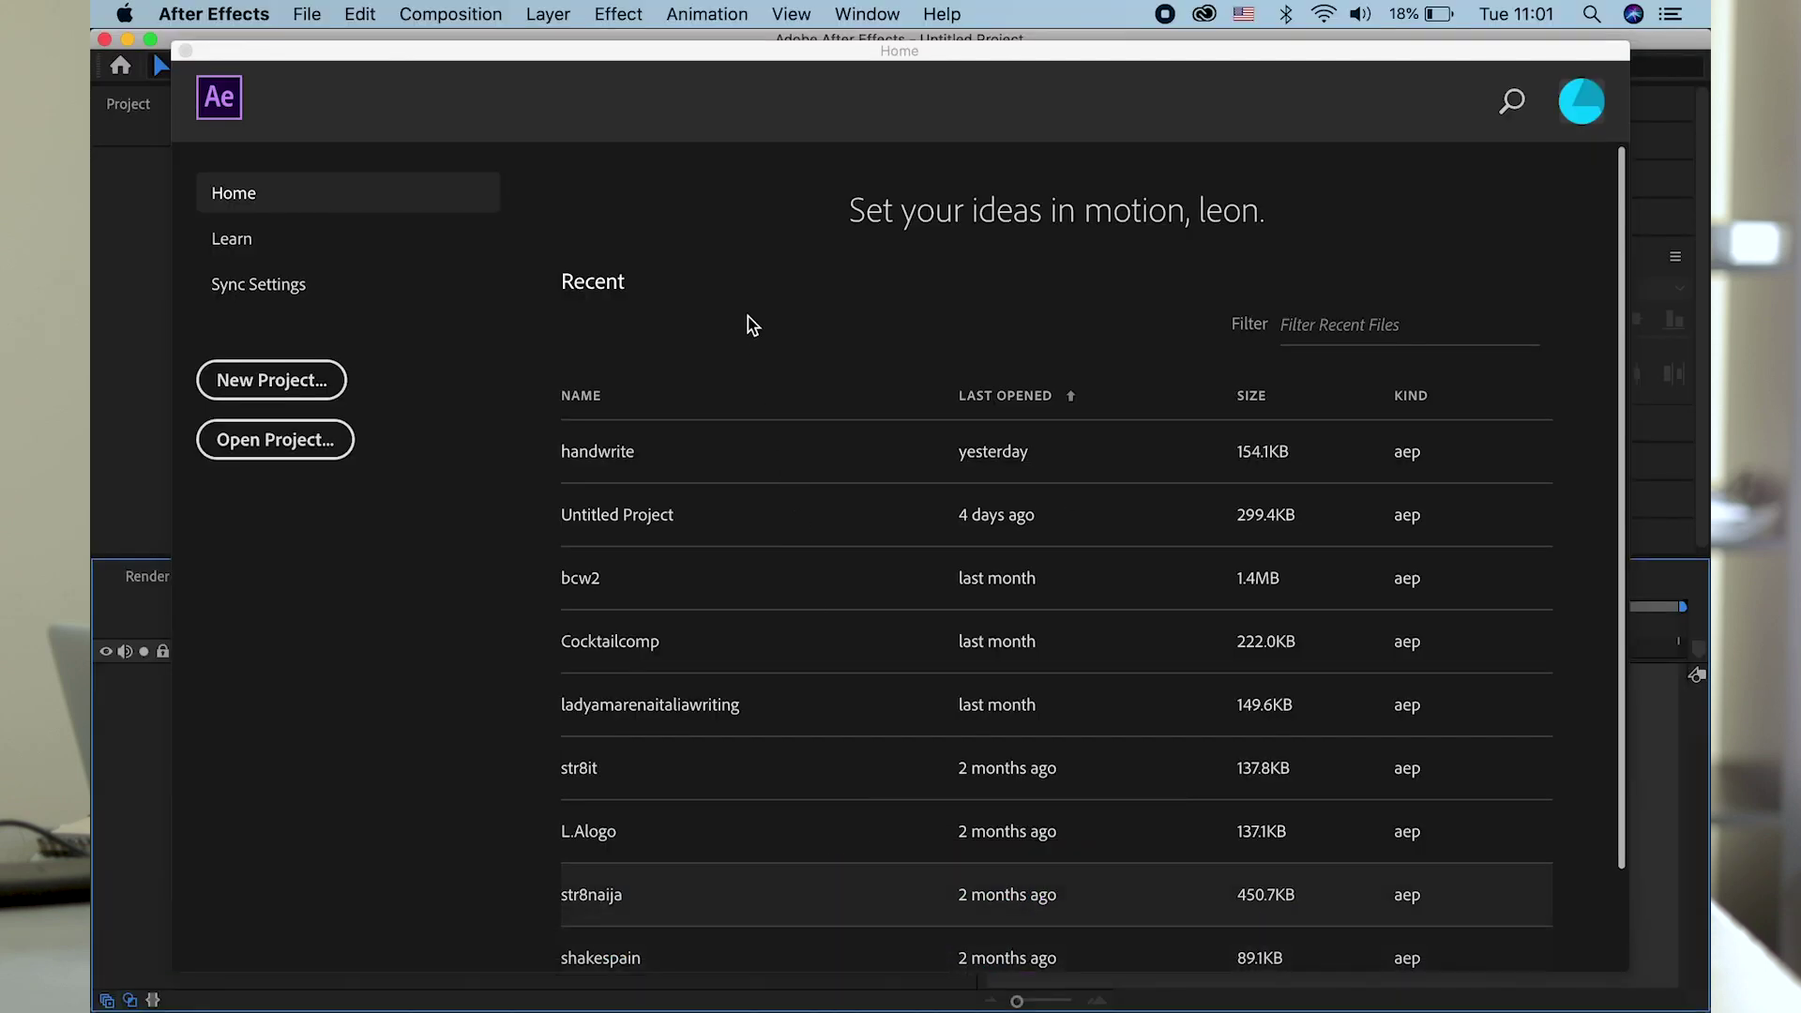
In After Effects, start a new project and create a 1920 x 1080, 8-second composition named dopehandwrite.
left_click(271, 393)
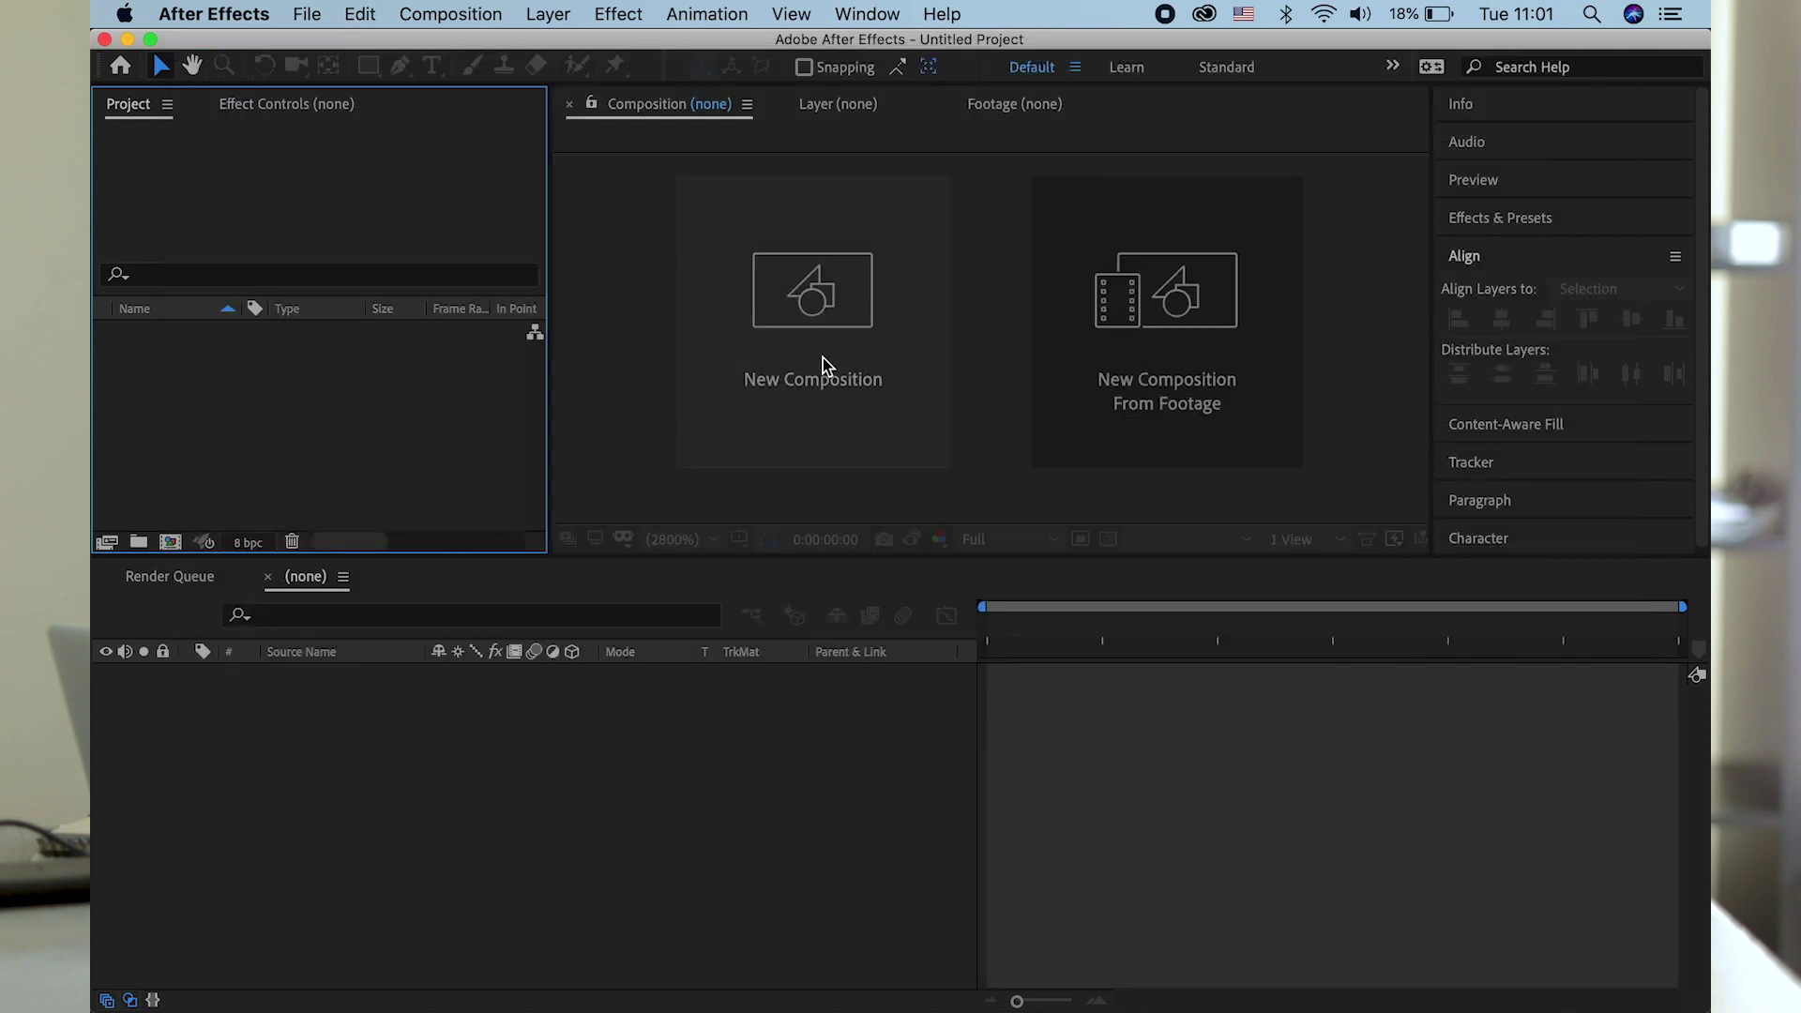
left_click(827, 368)
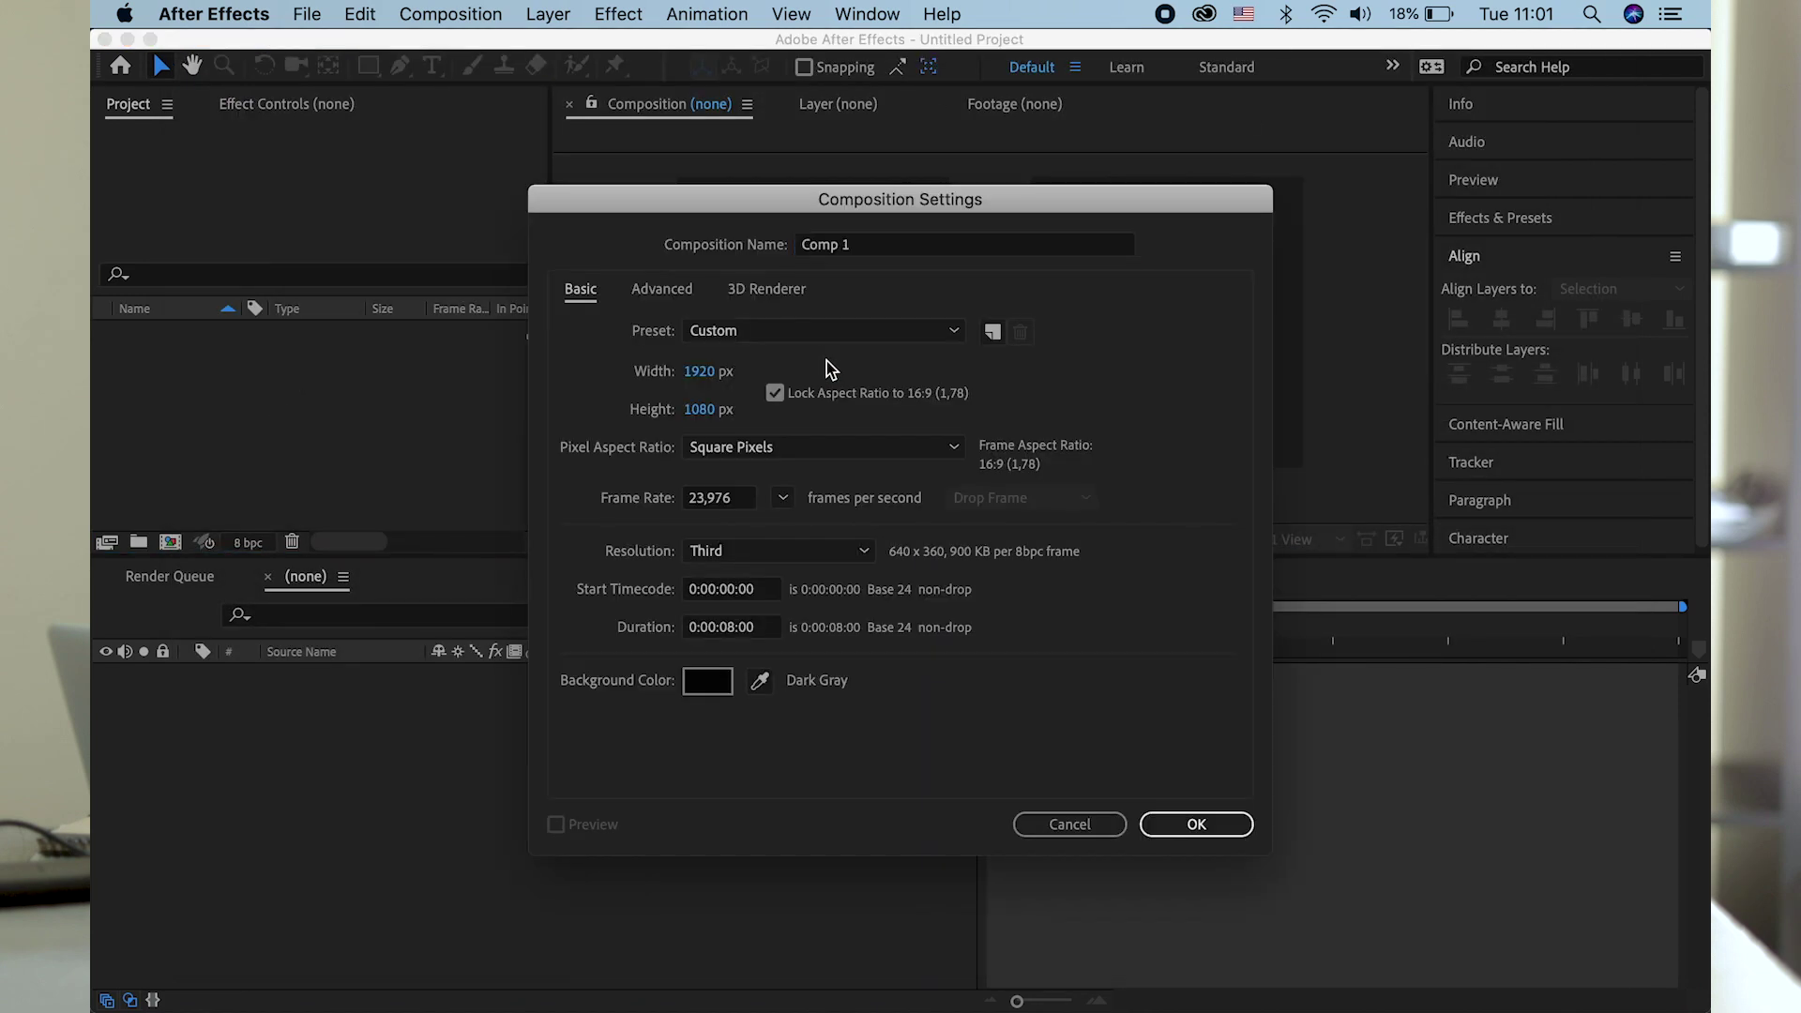
left_click(880, 246)
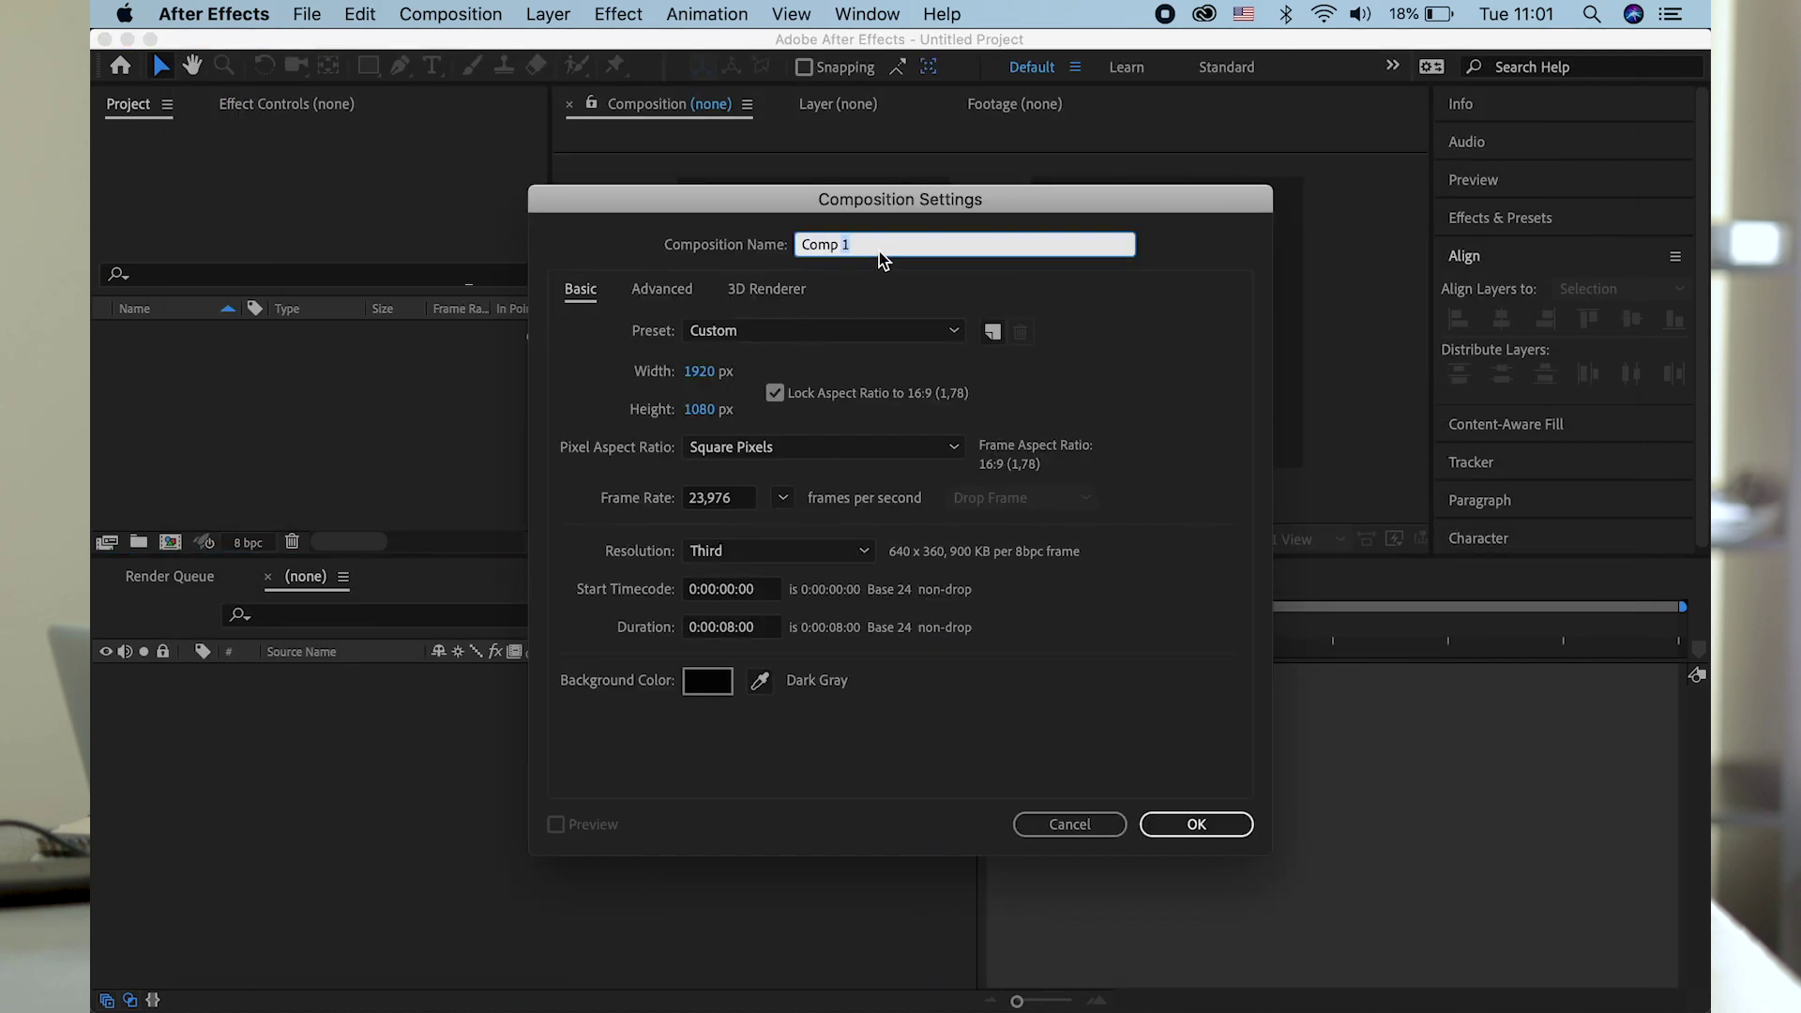
key("BackSpace")
left_click(1196, 820)
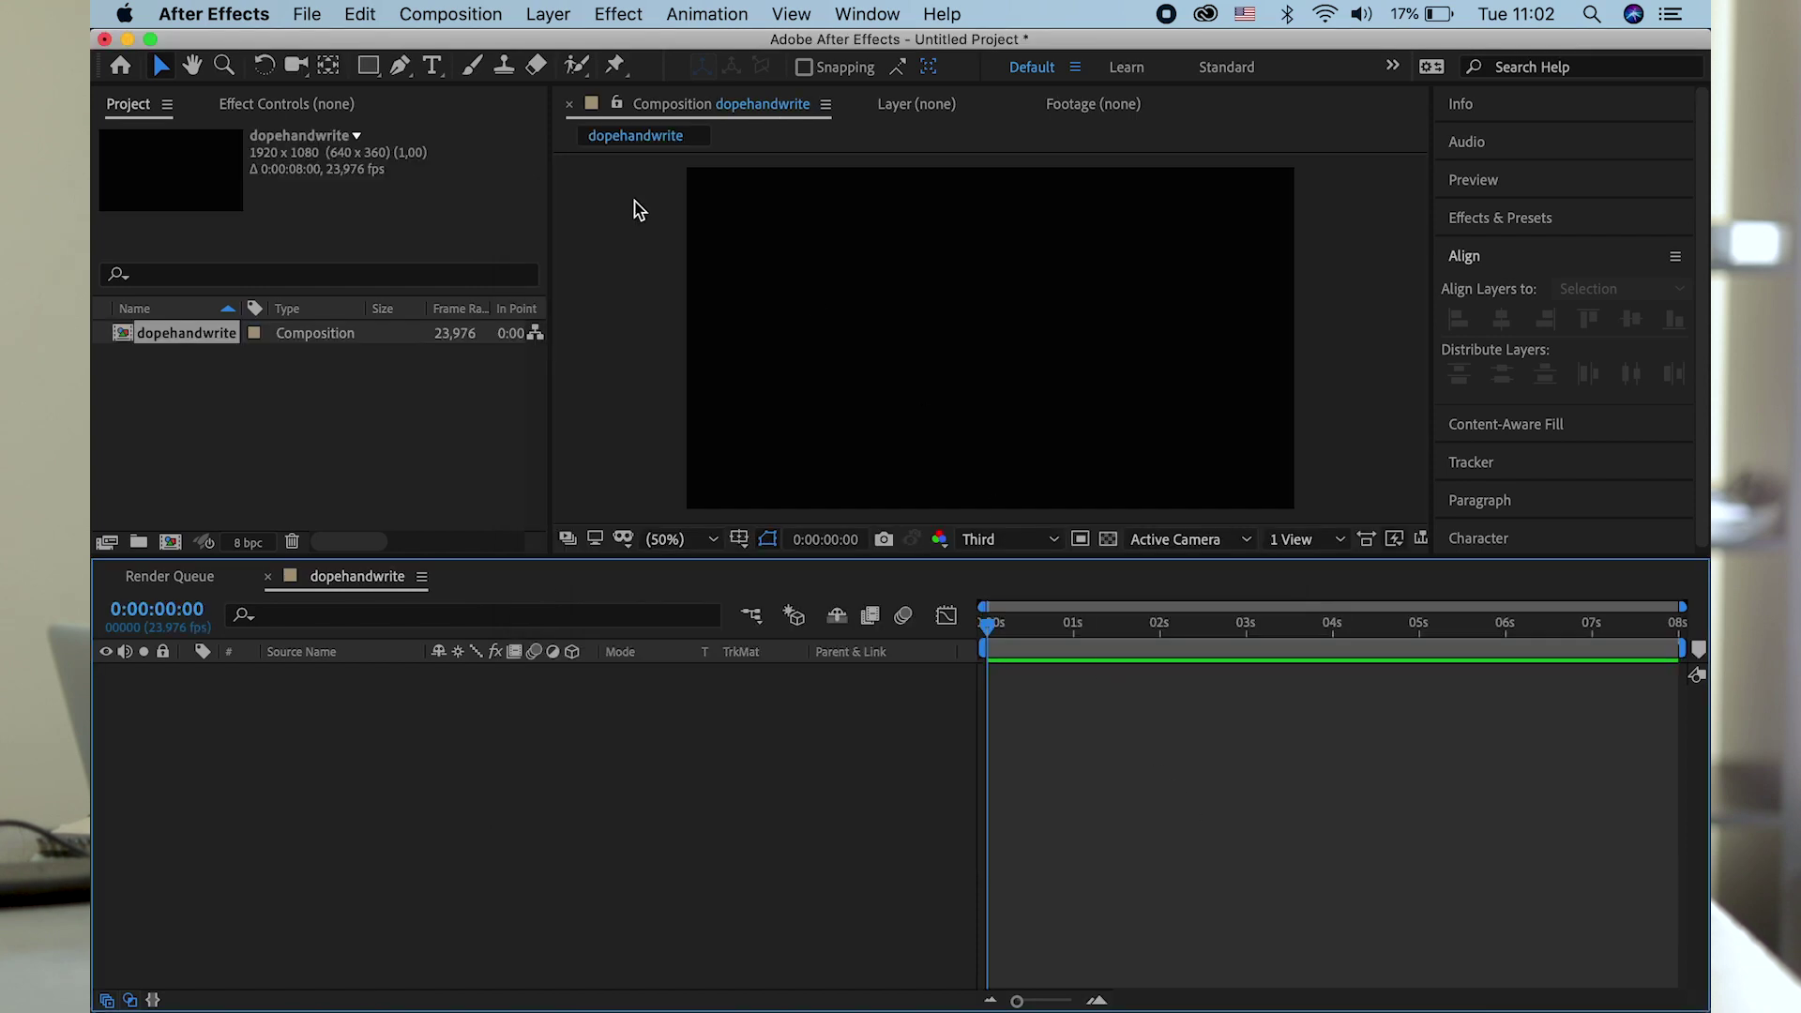
Add the text "Bologna" and centre its layer horizontally and vertically in the composition.
left_click(431, 75)
left_click(875, 315)
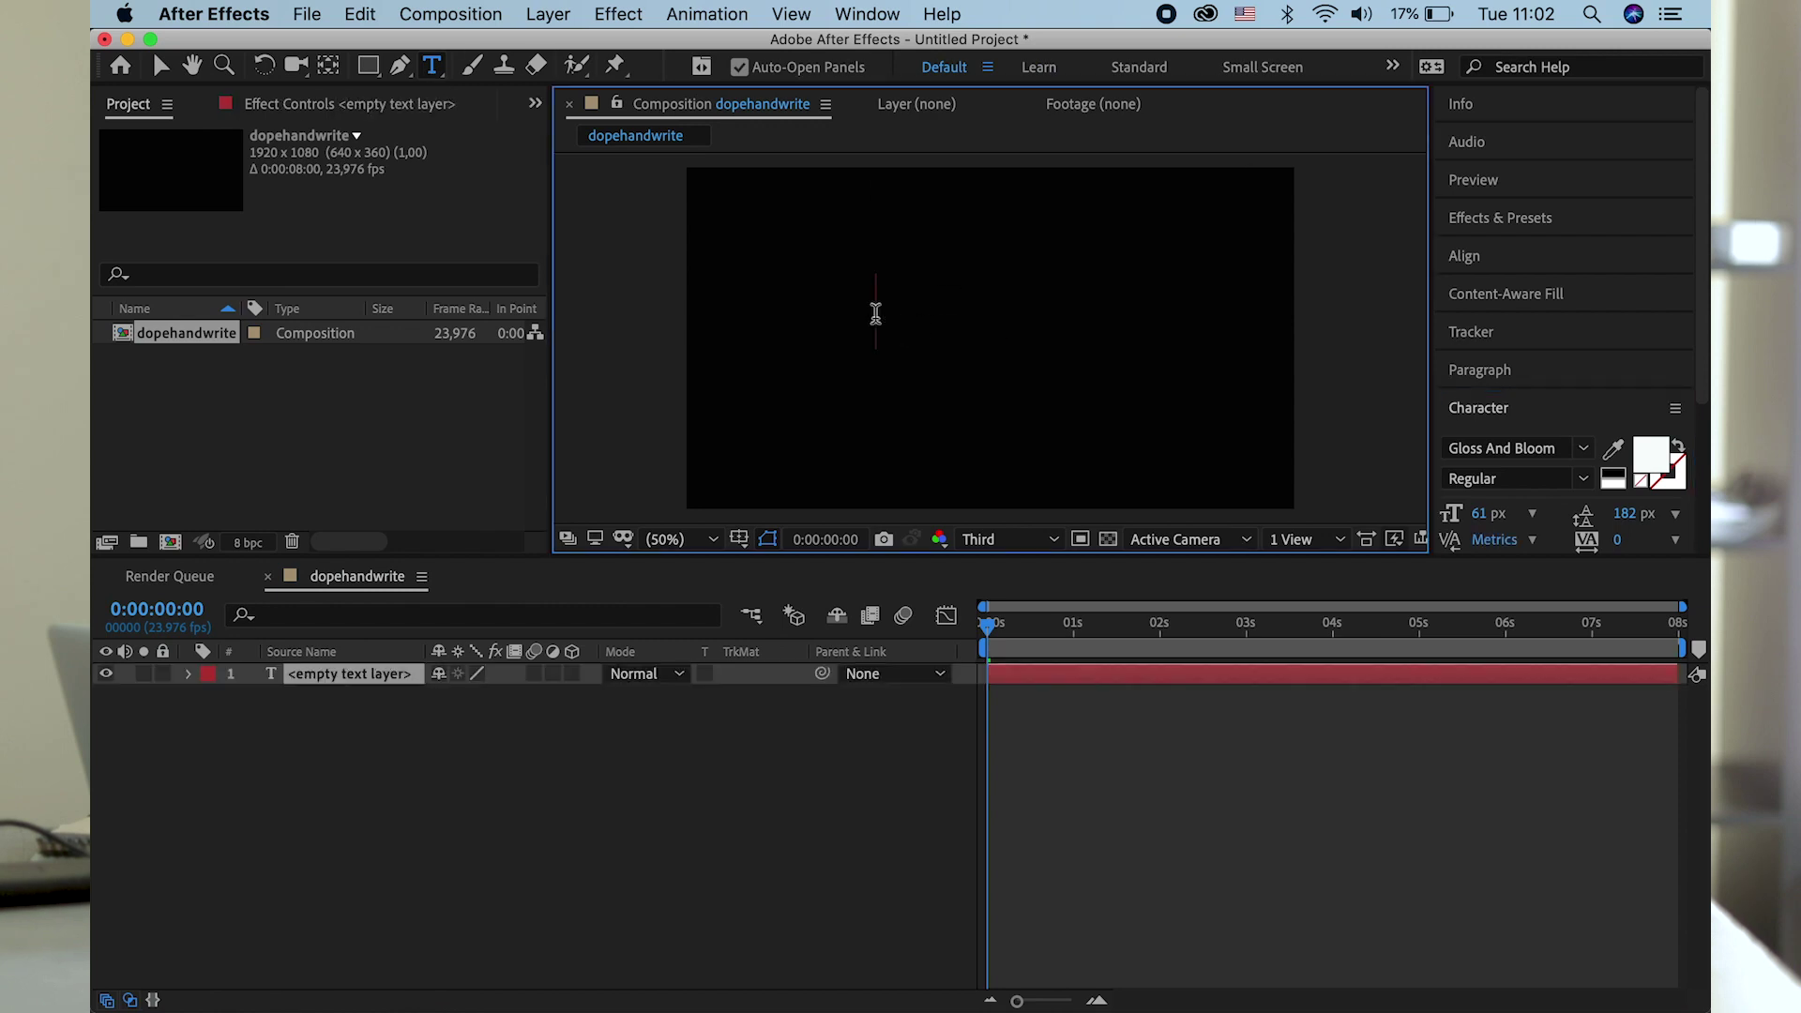
type("Bologna")
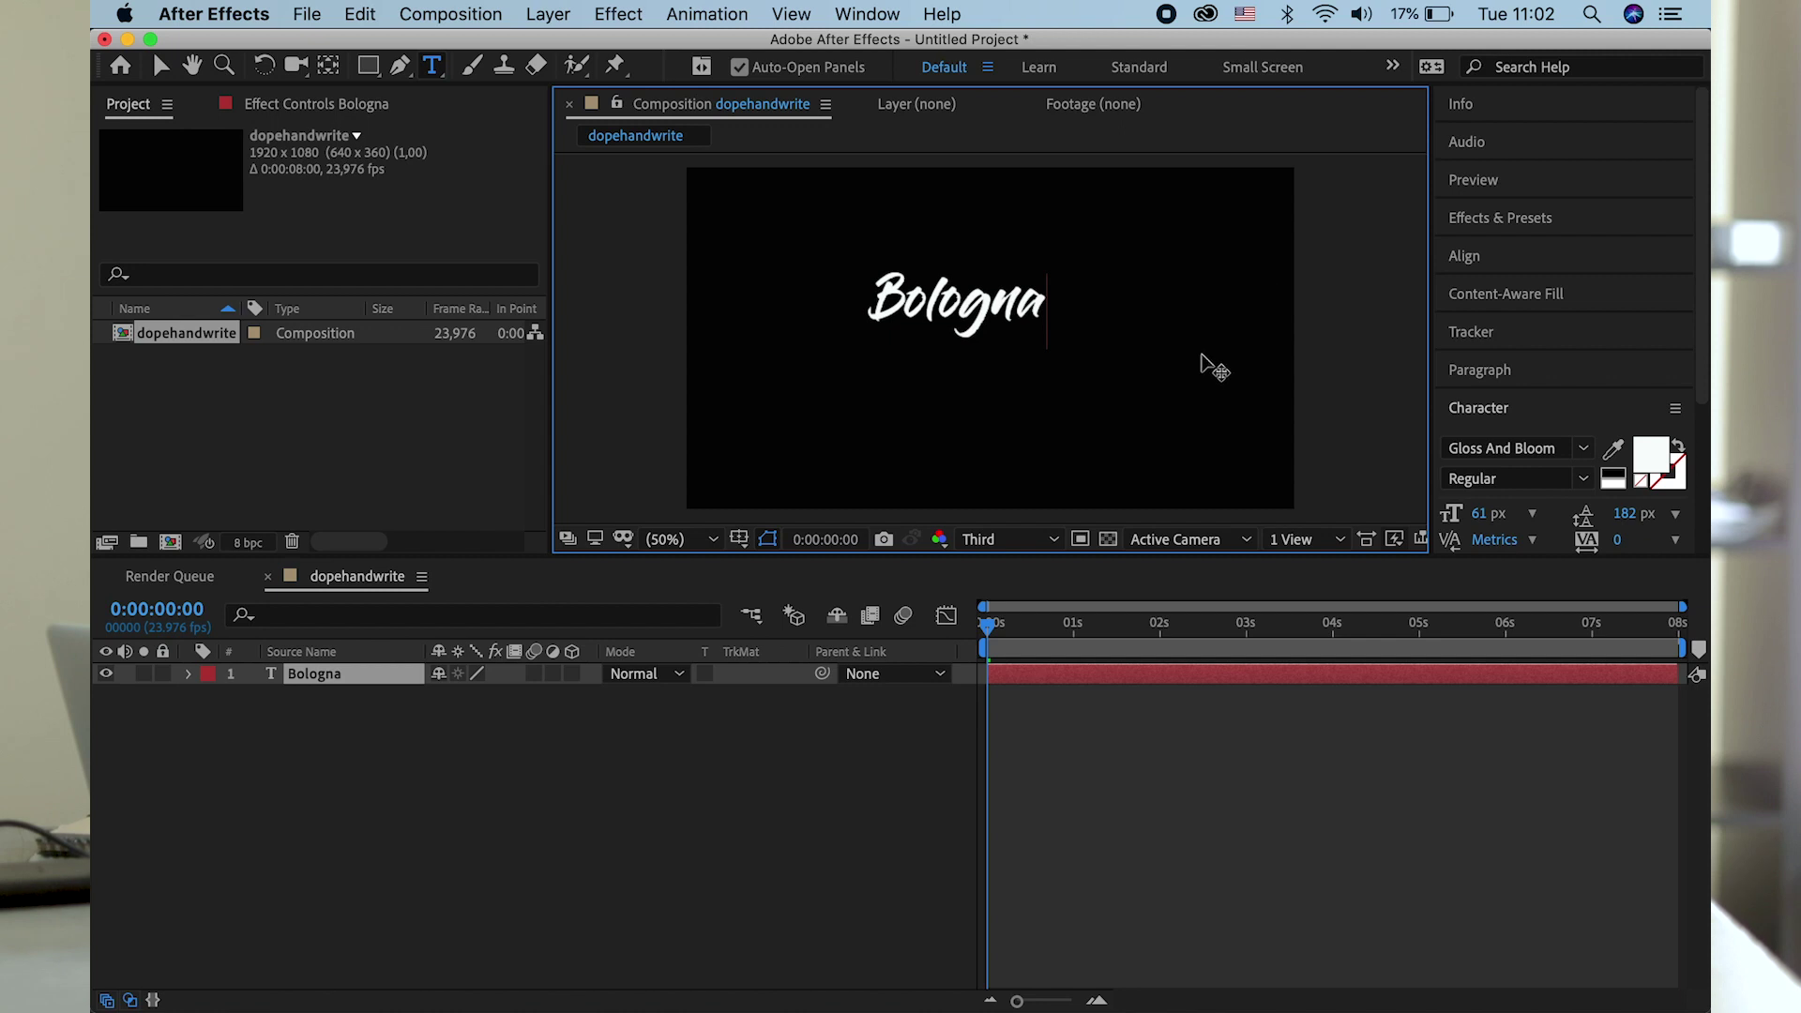
left_click(1465, 257)
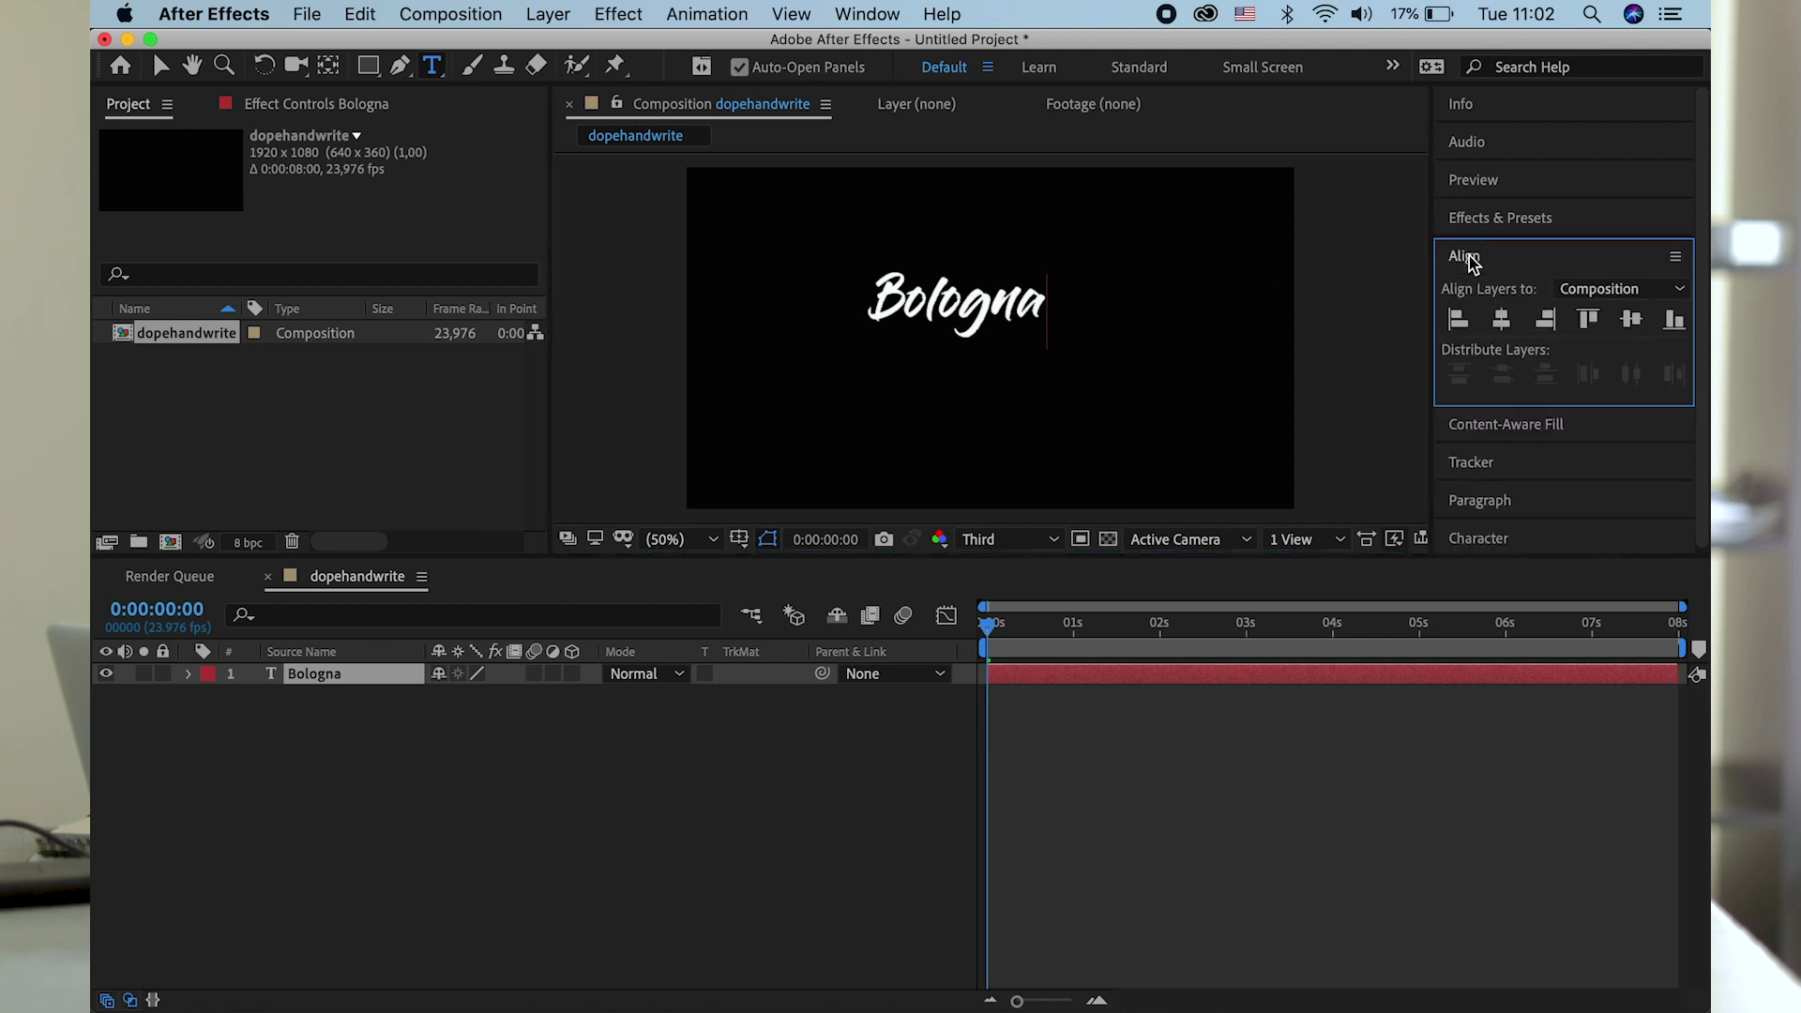
left_click(1501, 320)
left_click(1631, 319)
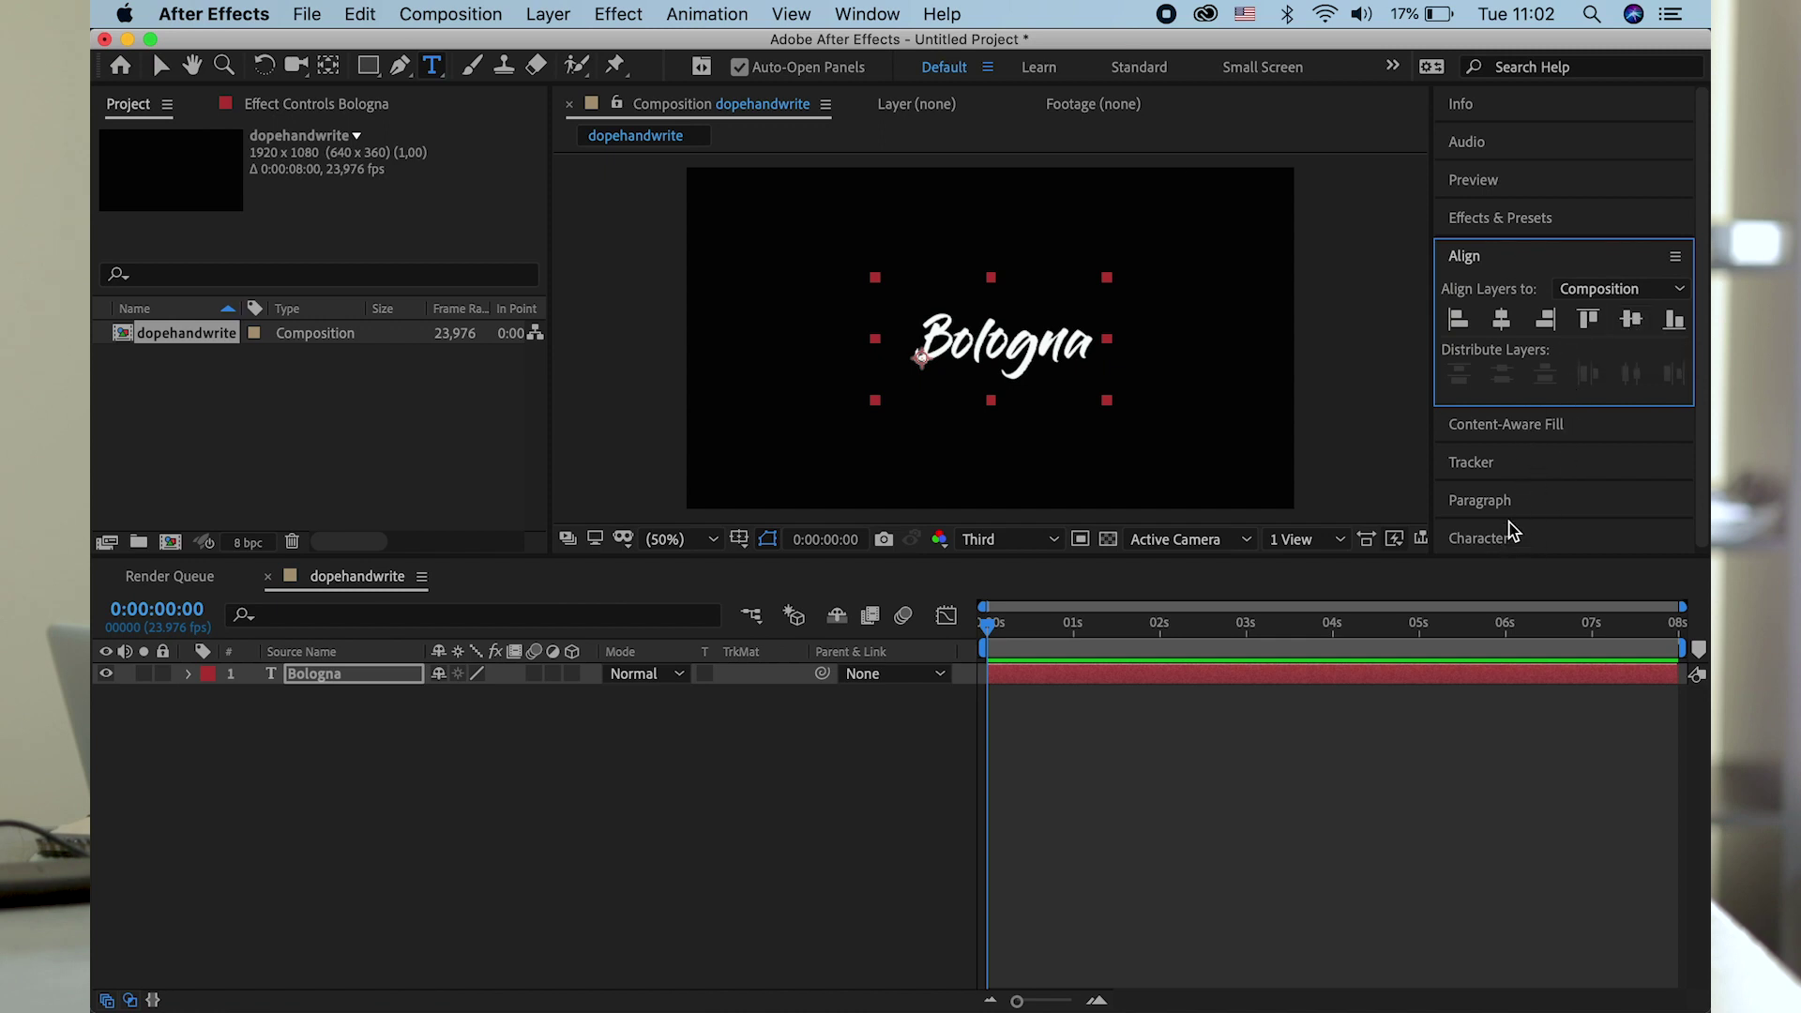
Set the Bologna text's font size to 80 px and recentre the layer horizontally and vertically.
left_click(1482, 539)
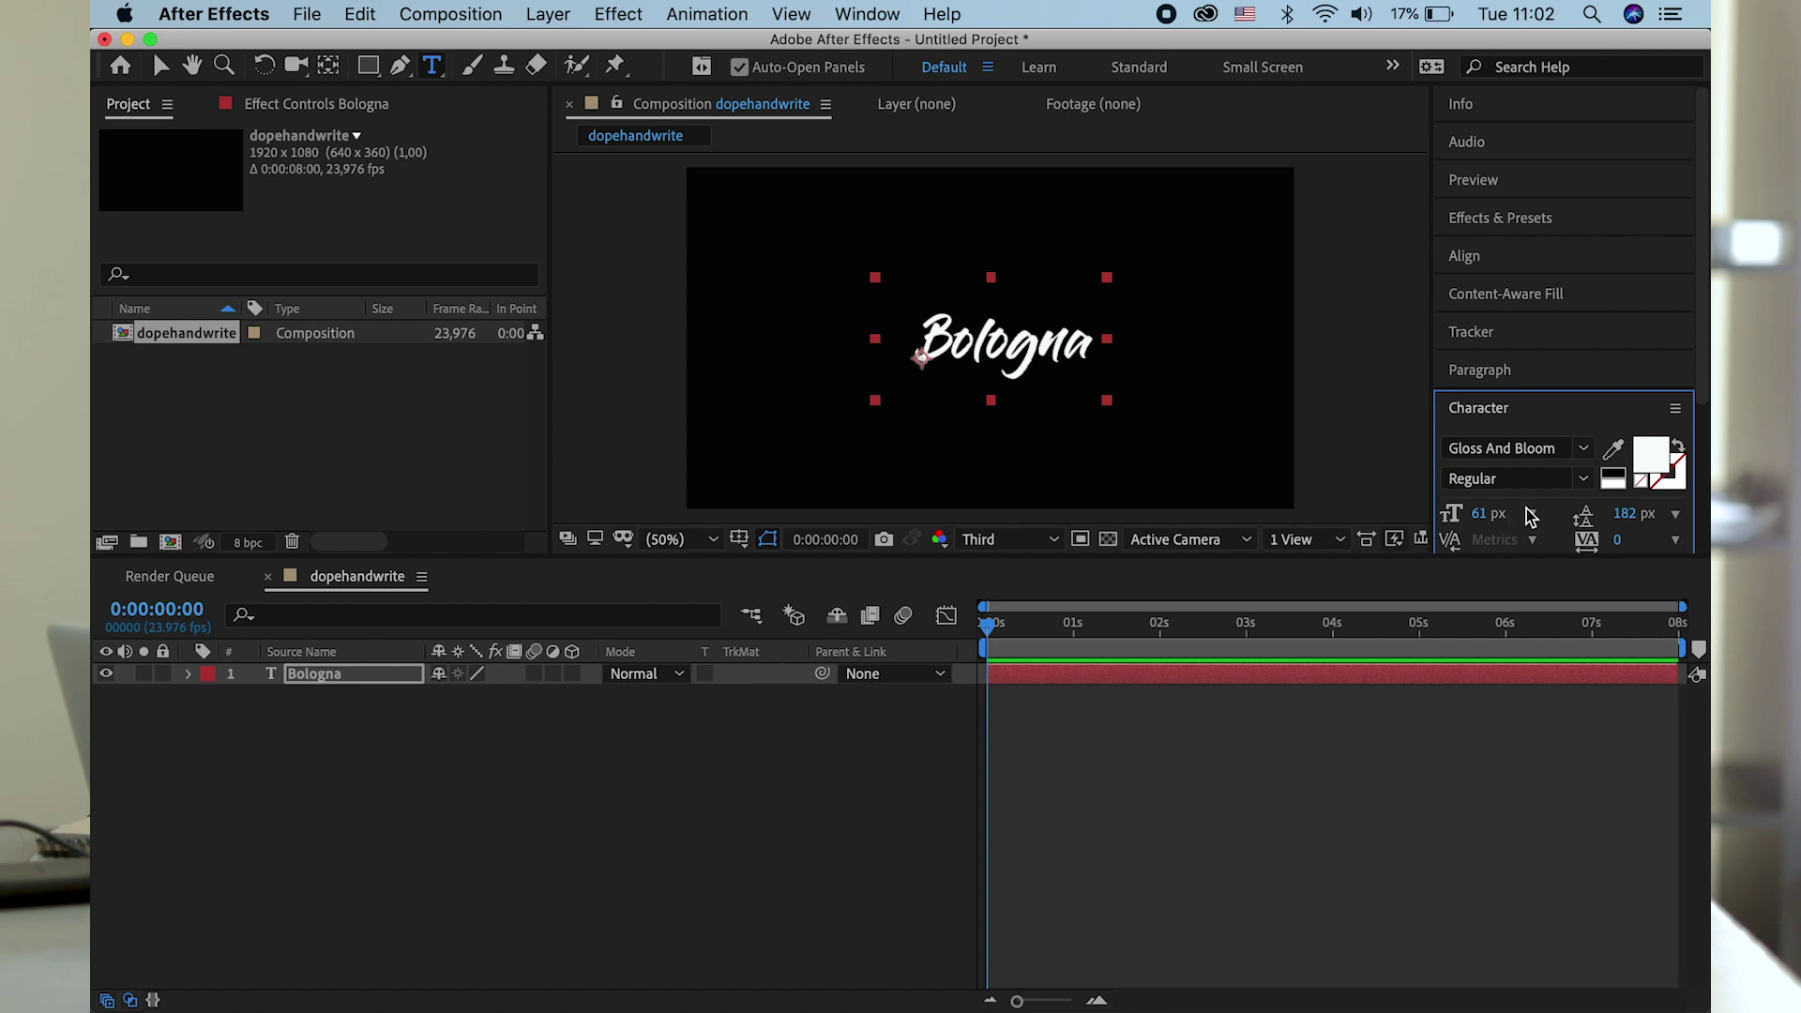
scroll(1531, 516, "down", 5)
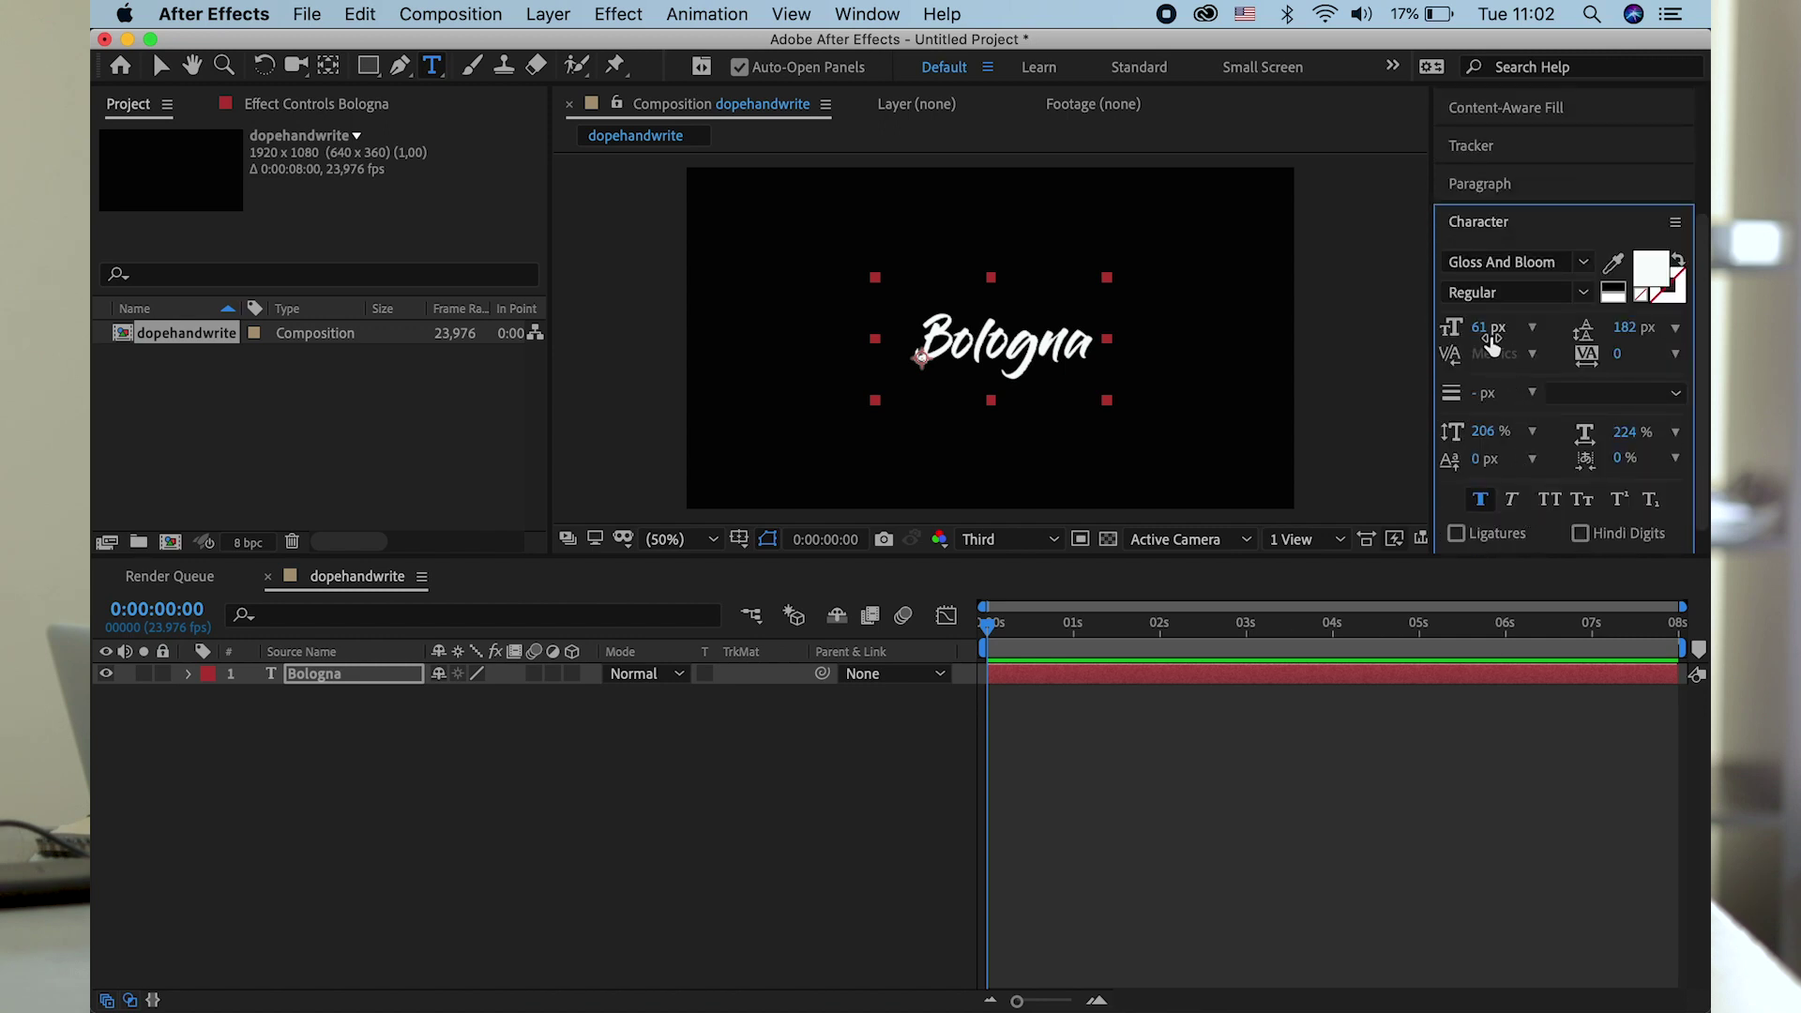
left_click_drag(1490, 331, 1507, 331)
scroll(1512, 218, "up", 5)
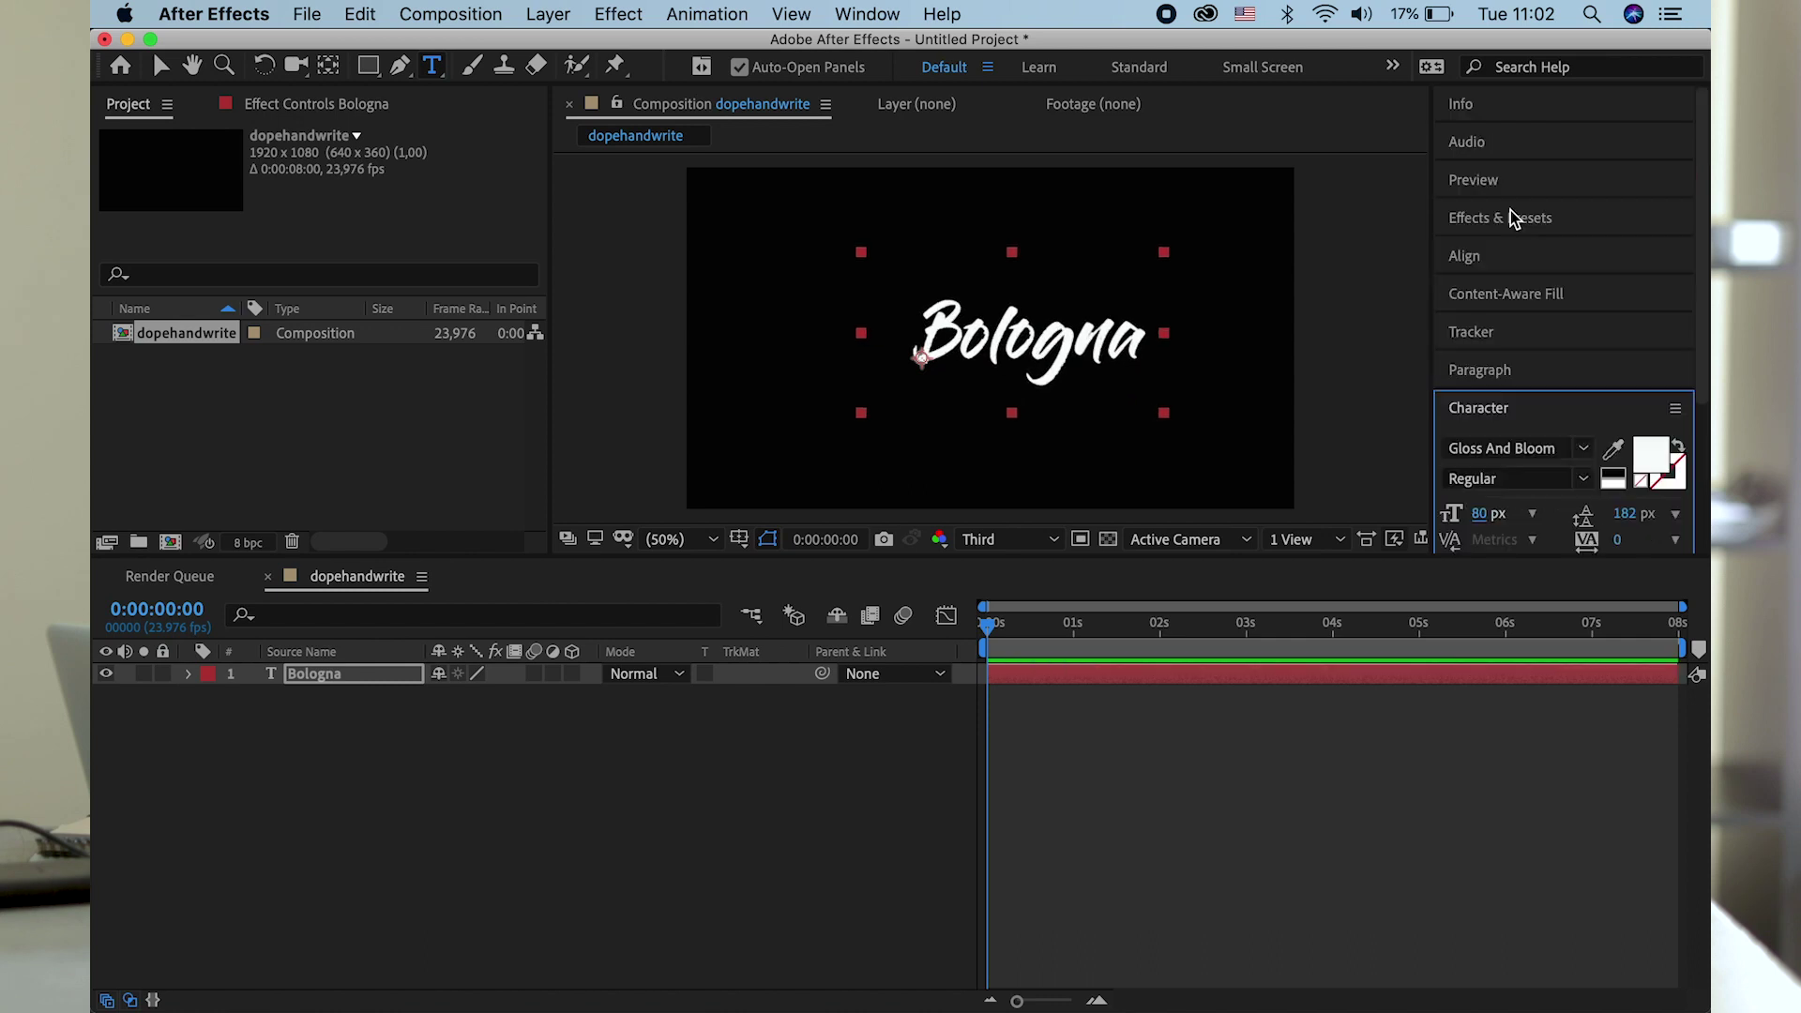
left_click(1508, 258)
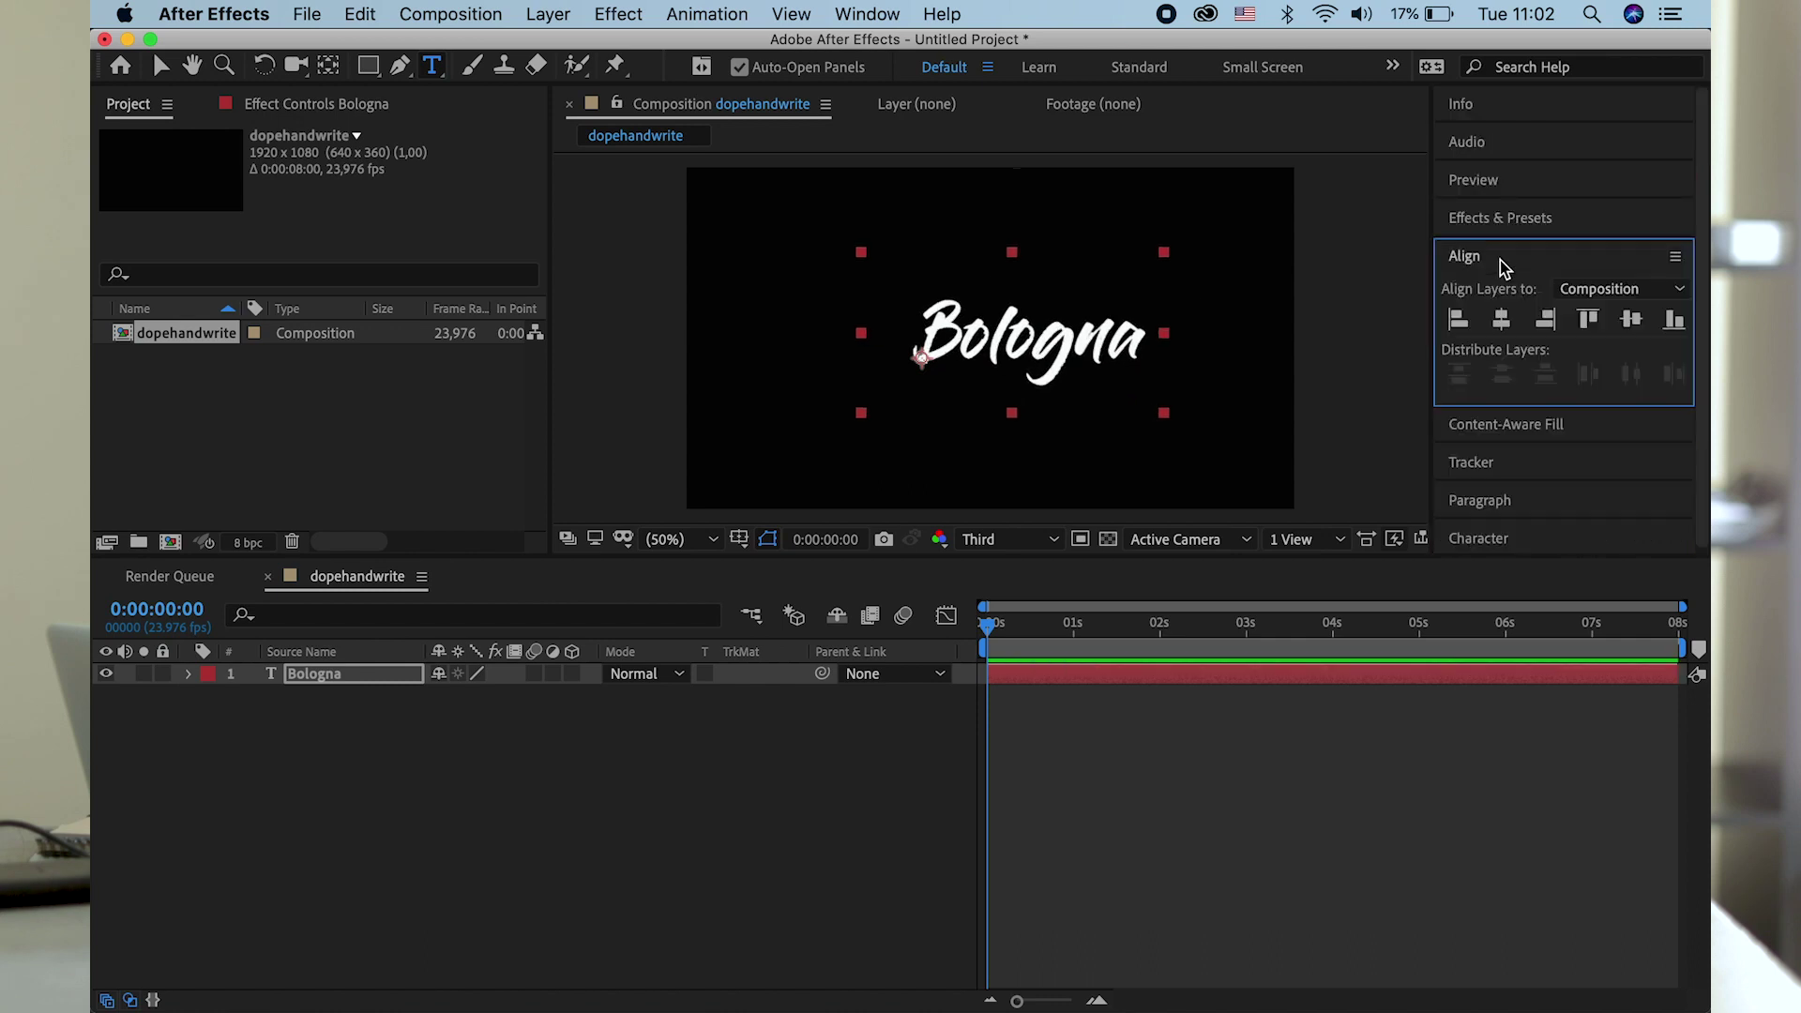
left_click(1501, 319)
left_click(1631, 320)
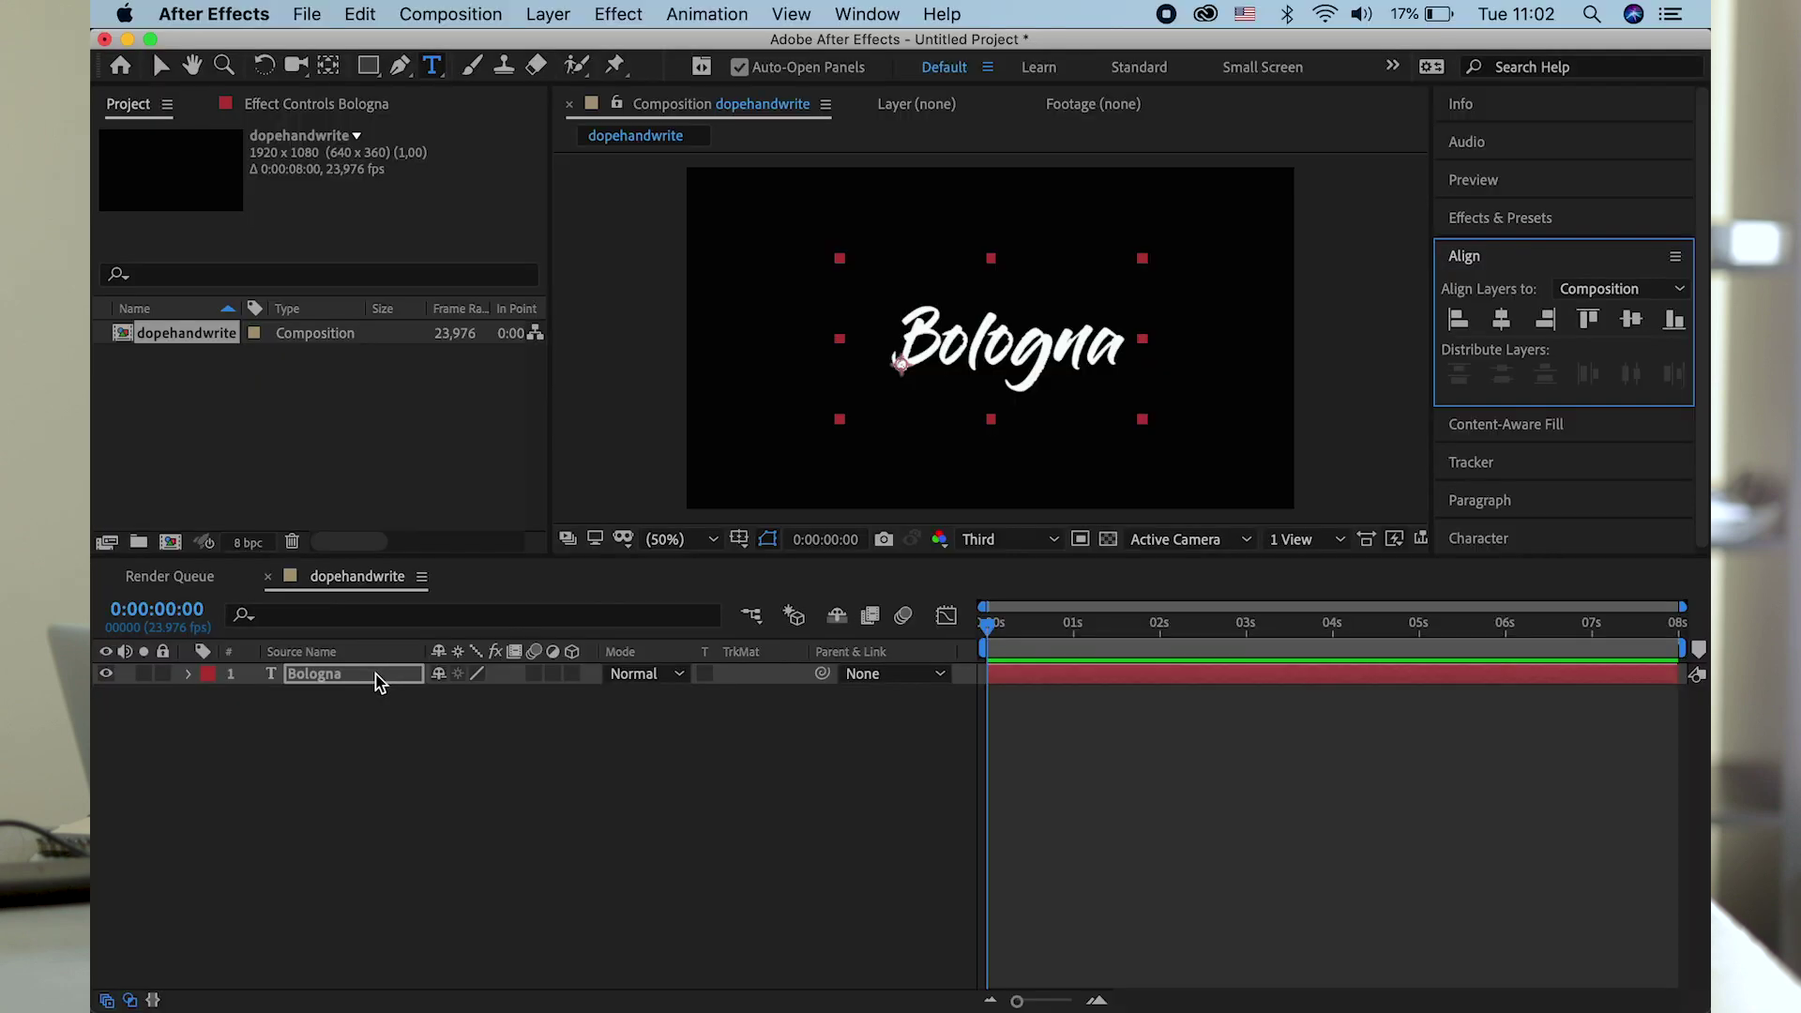
Trace the stem of the letter B with an open Pen mask path on the Bologna layer.
key("Return")
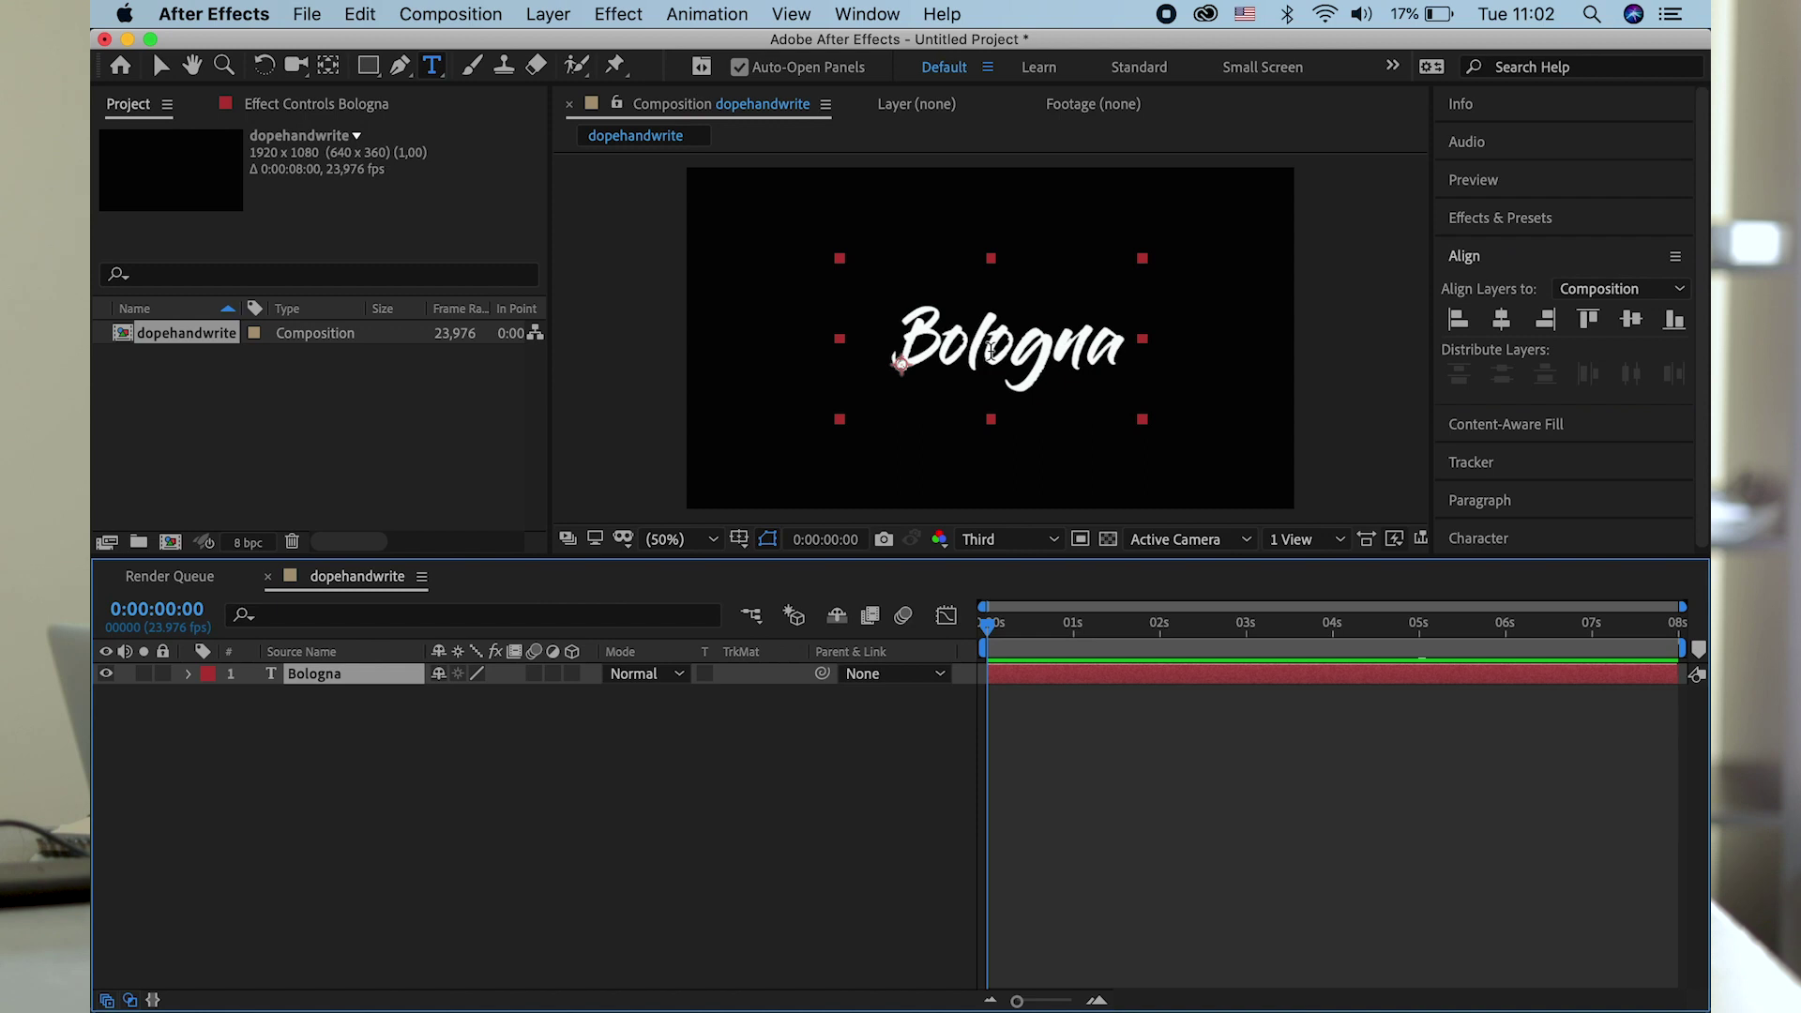
key("slash")
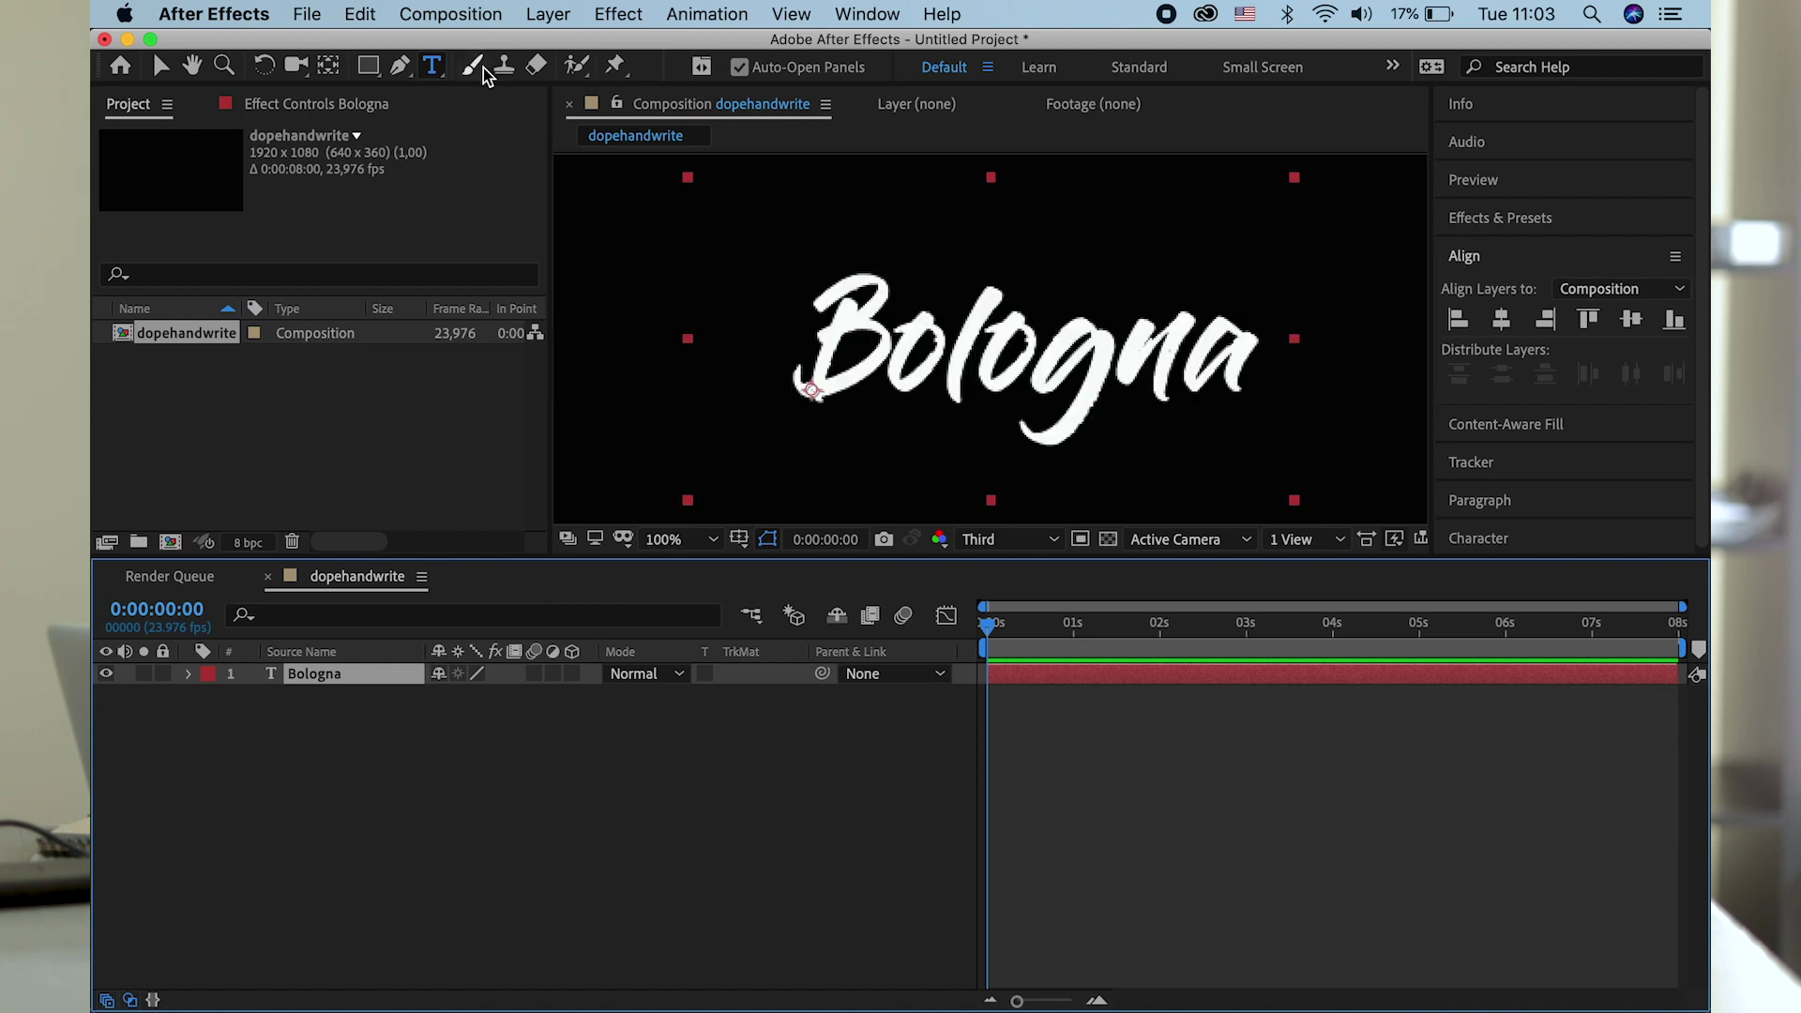
left_click(398, 68)
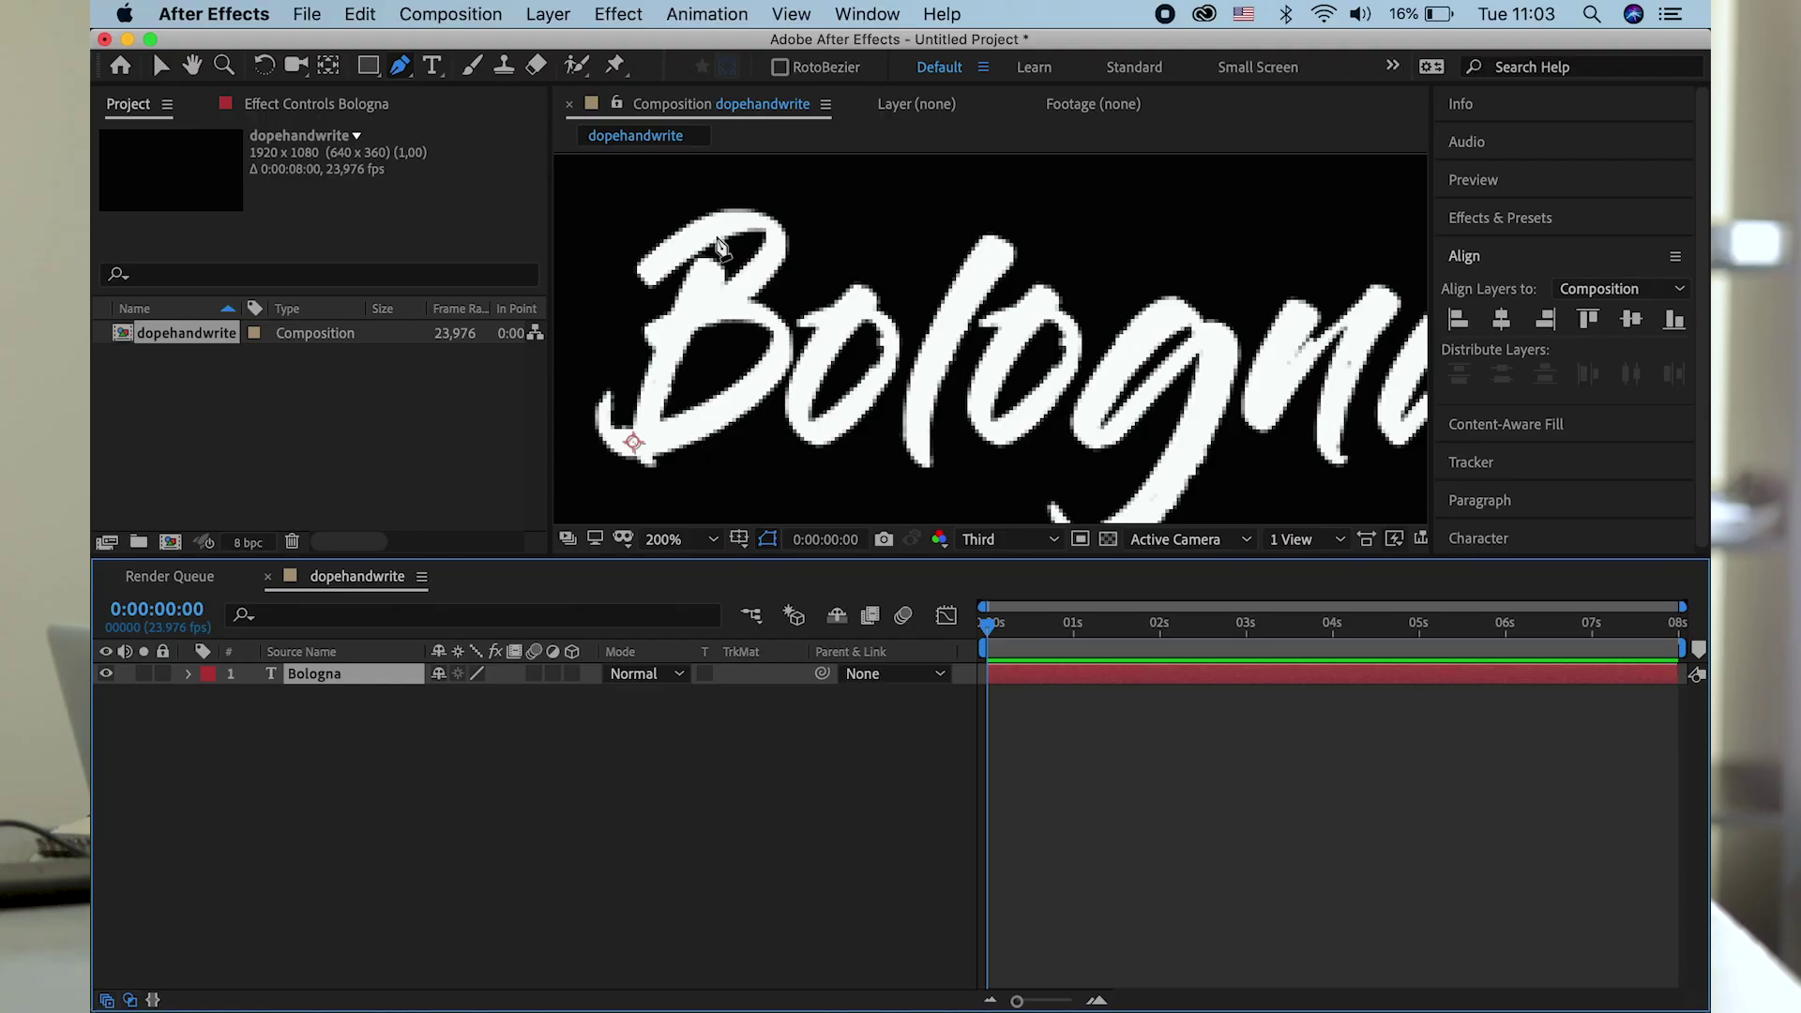
left_click(714, 243)
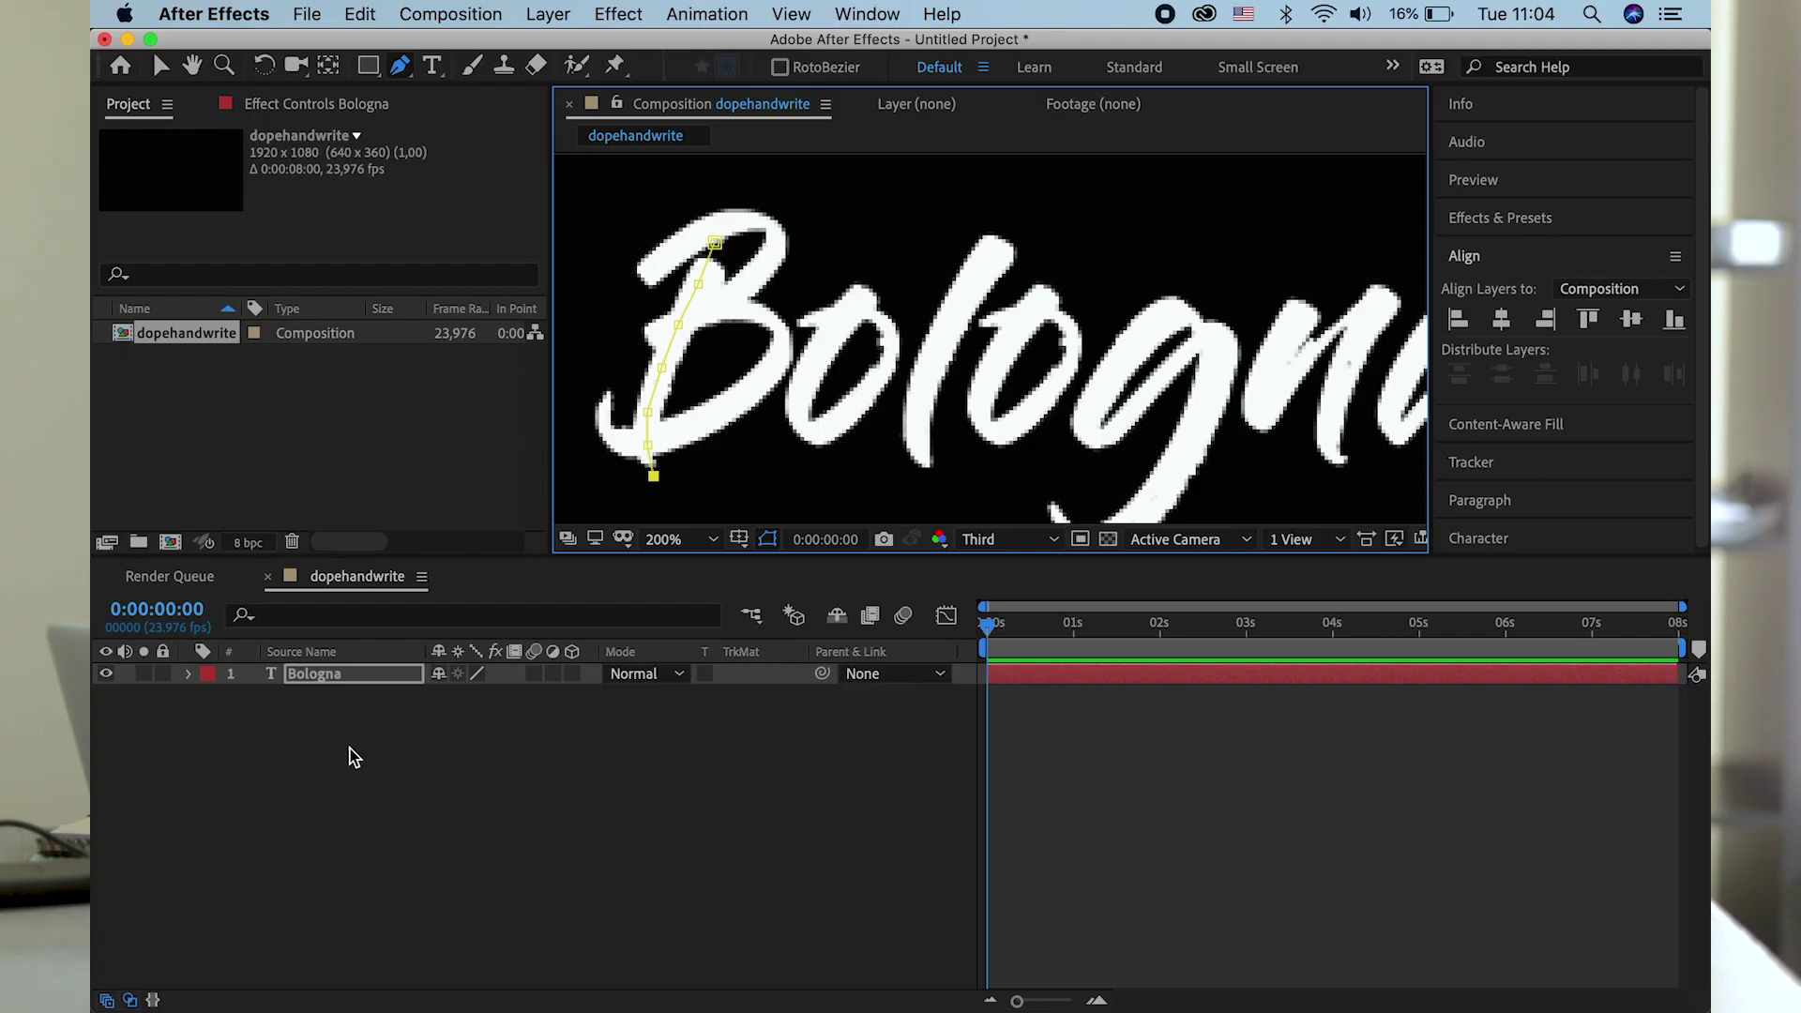
left_click(347, 763)
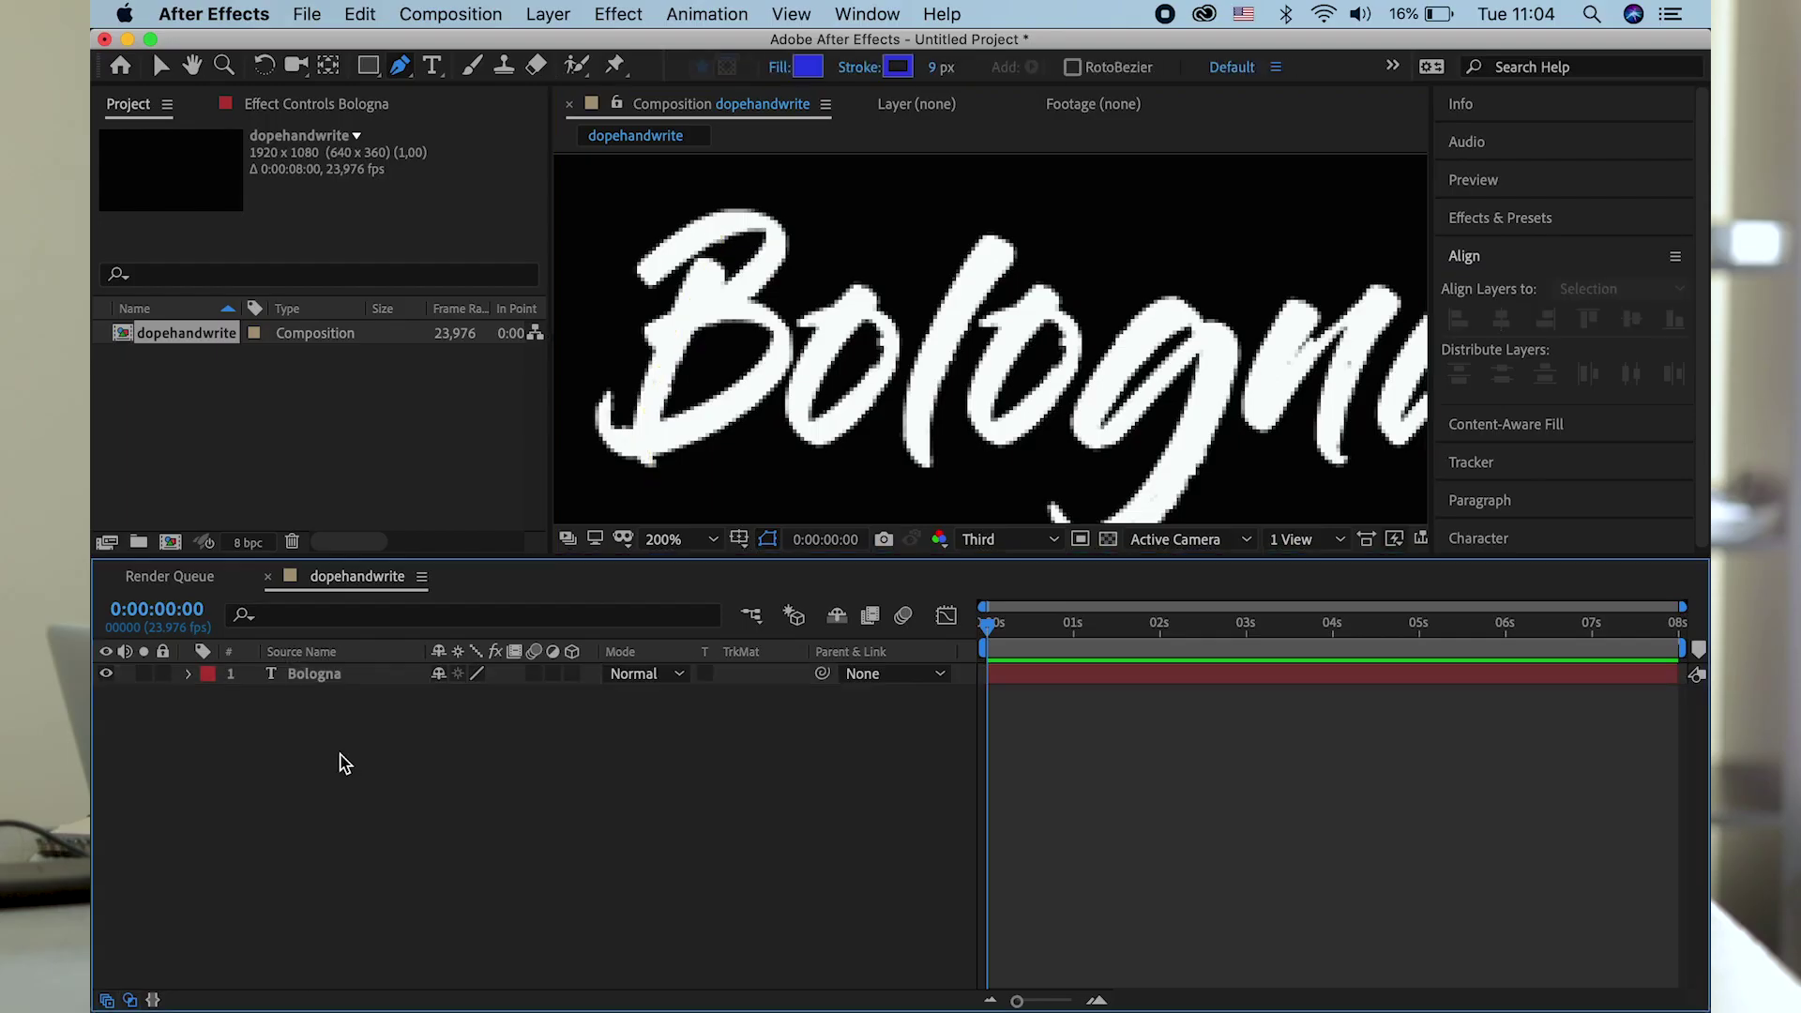
Trace both bowls and the lower tail of the B with a second open mask path on the Bologna layer.
left_click(329, 682)
left_click_drag(675, 251, 628, 282)
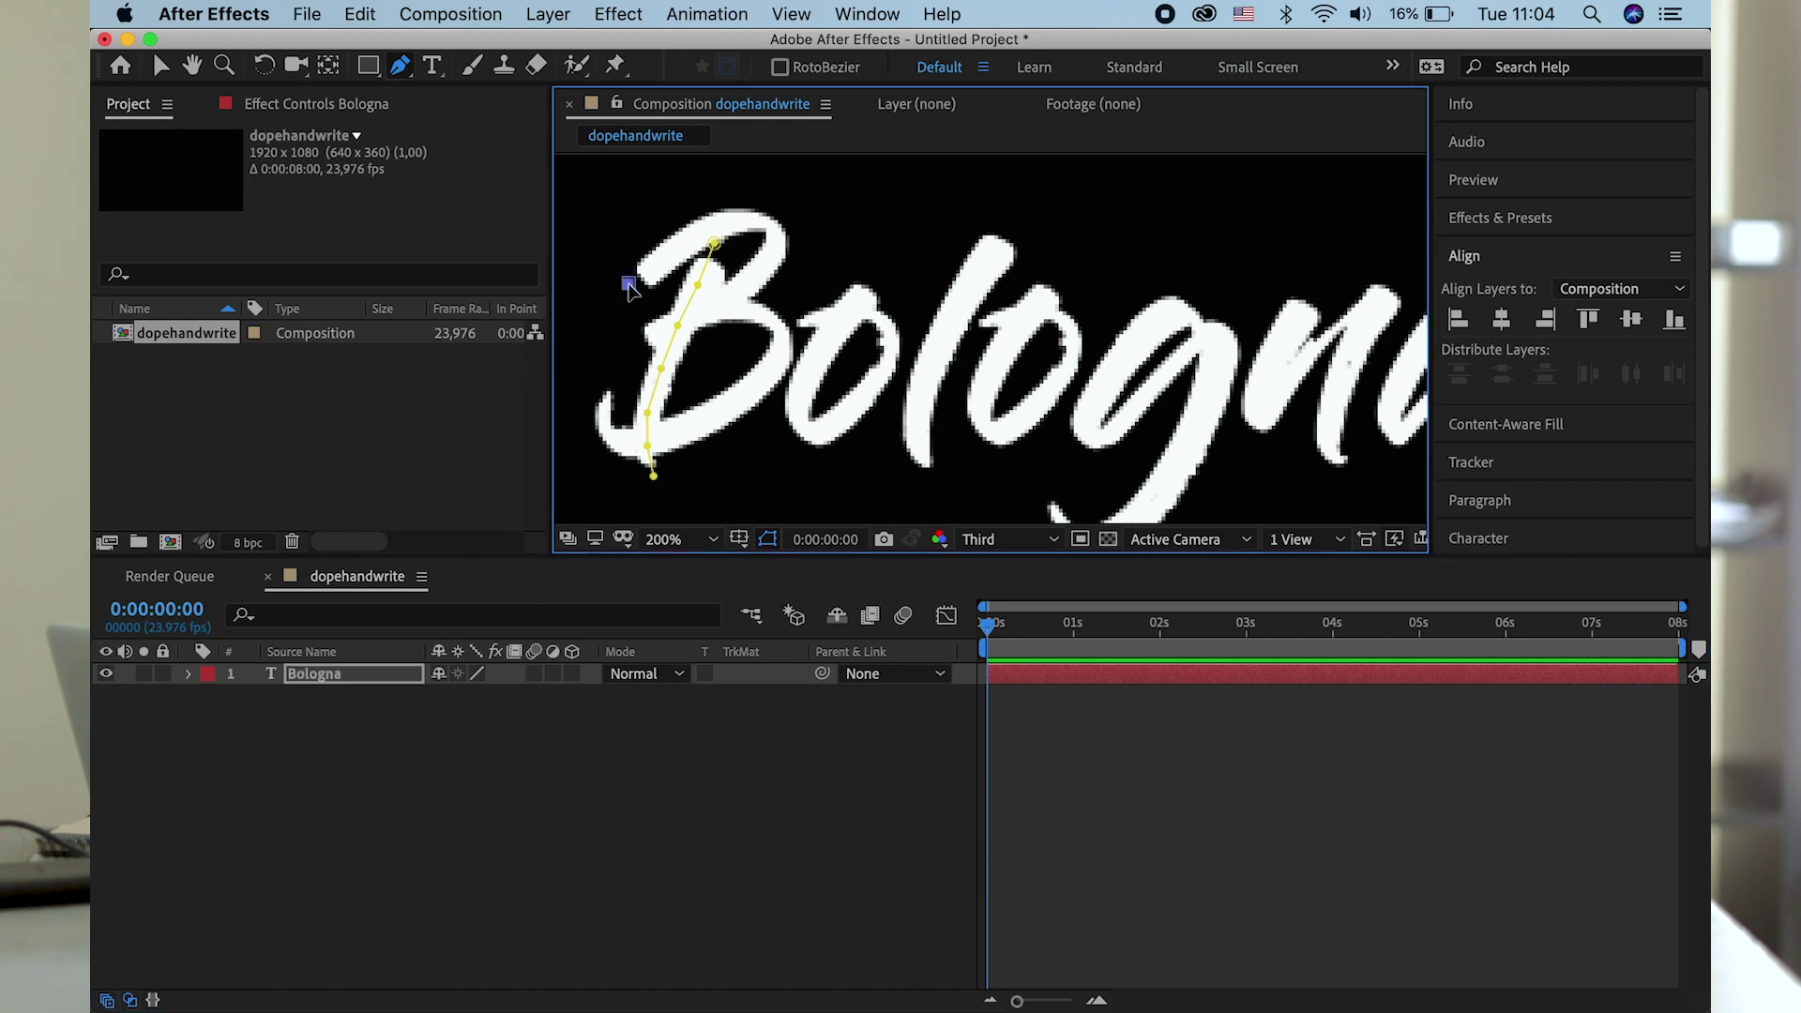
left_click(742, 221)
left_click(782, 233)
left_click(775, 260)
left_click(750, 279)
left_click(722, 302)
left_click(698, 314)
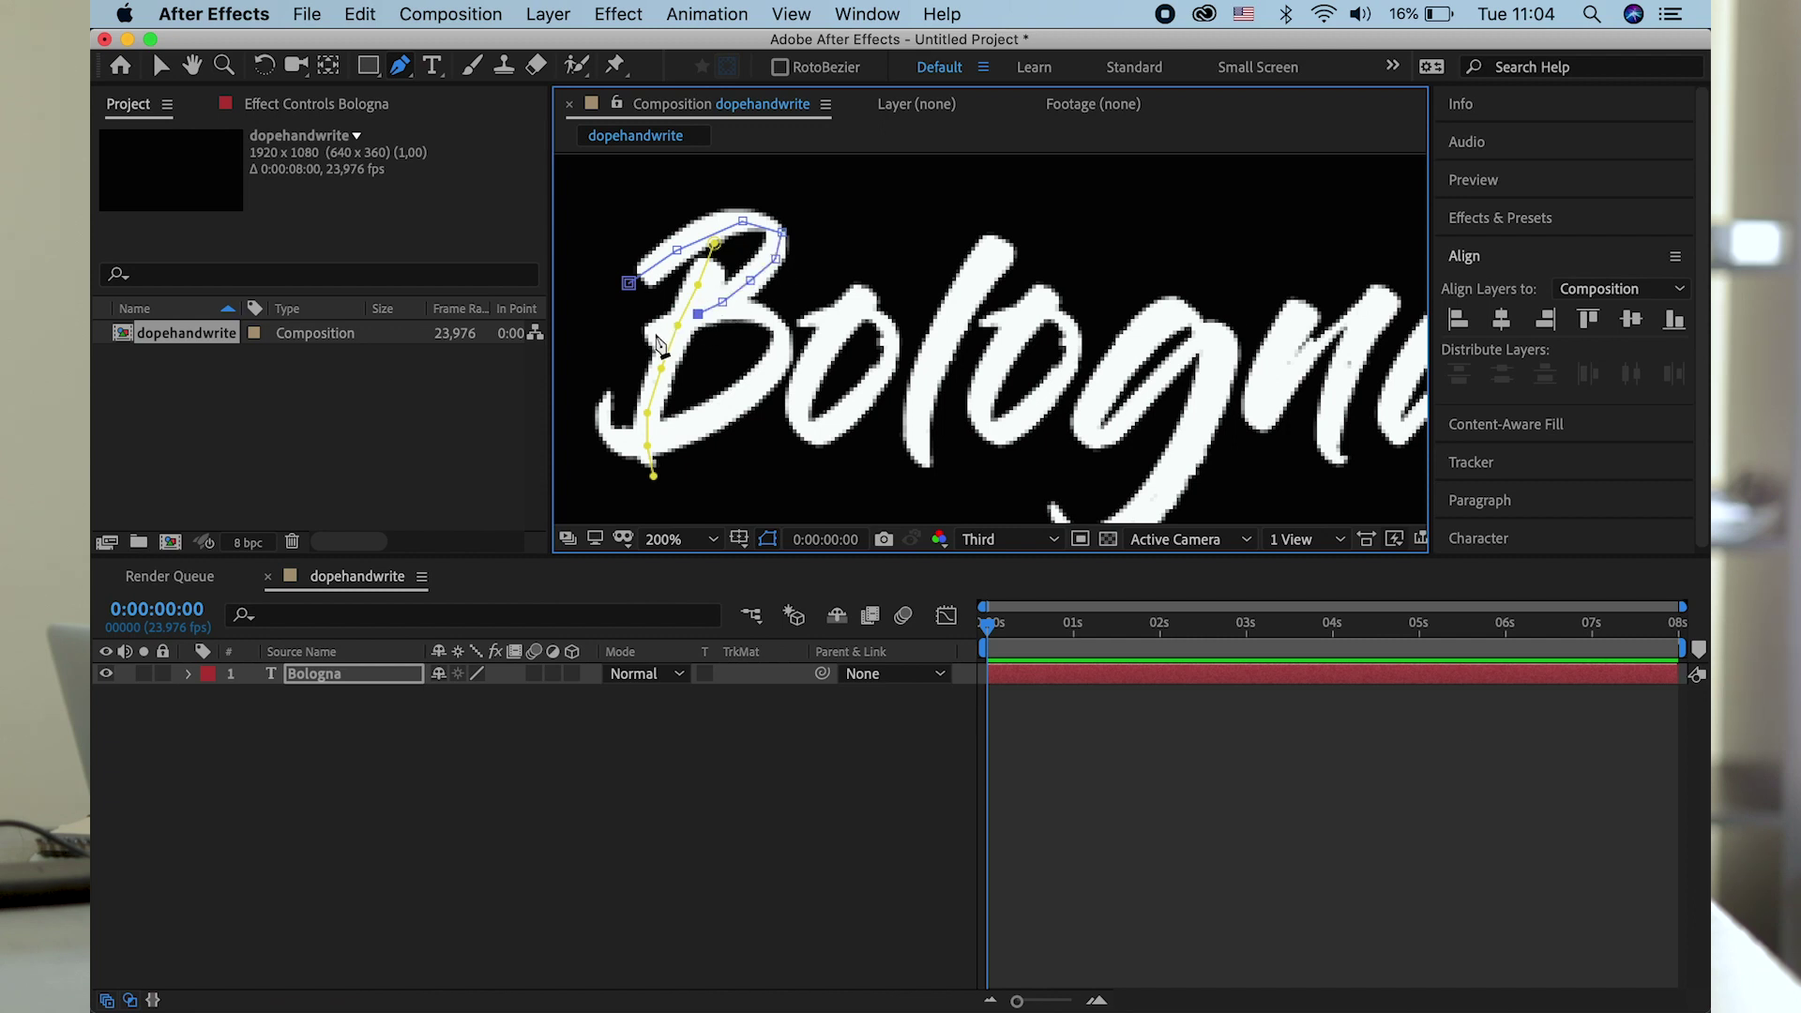
left_click(648, 335)
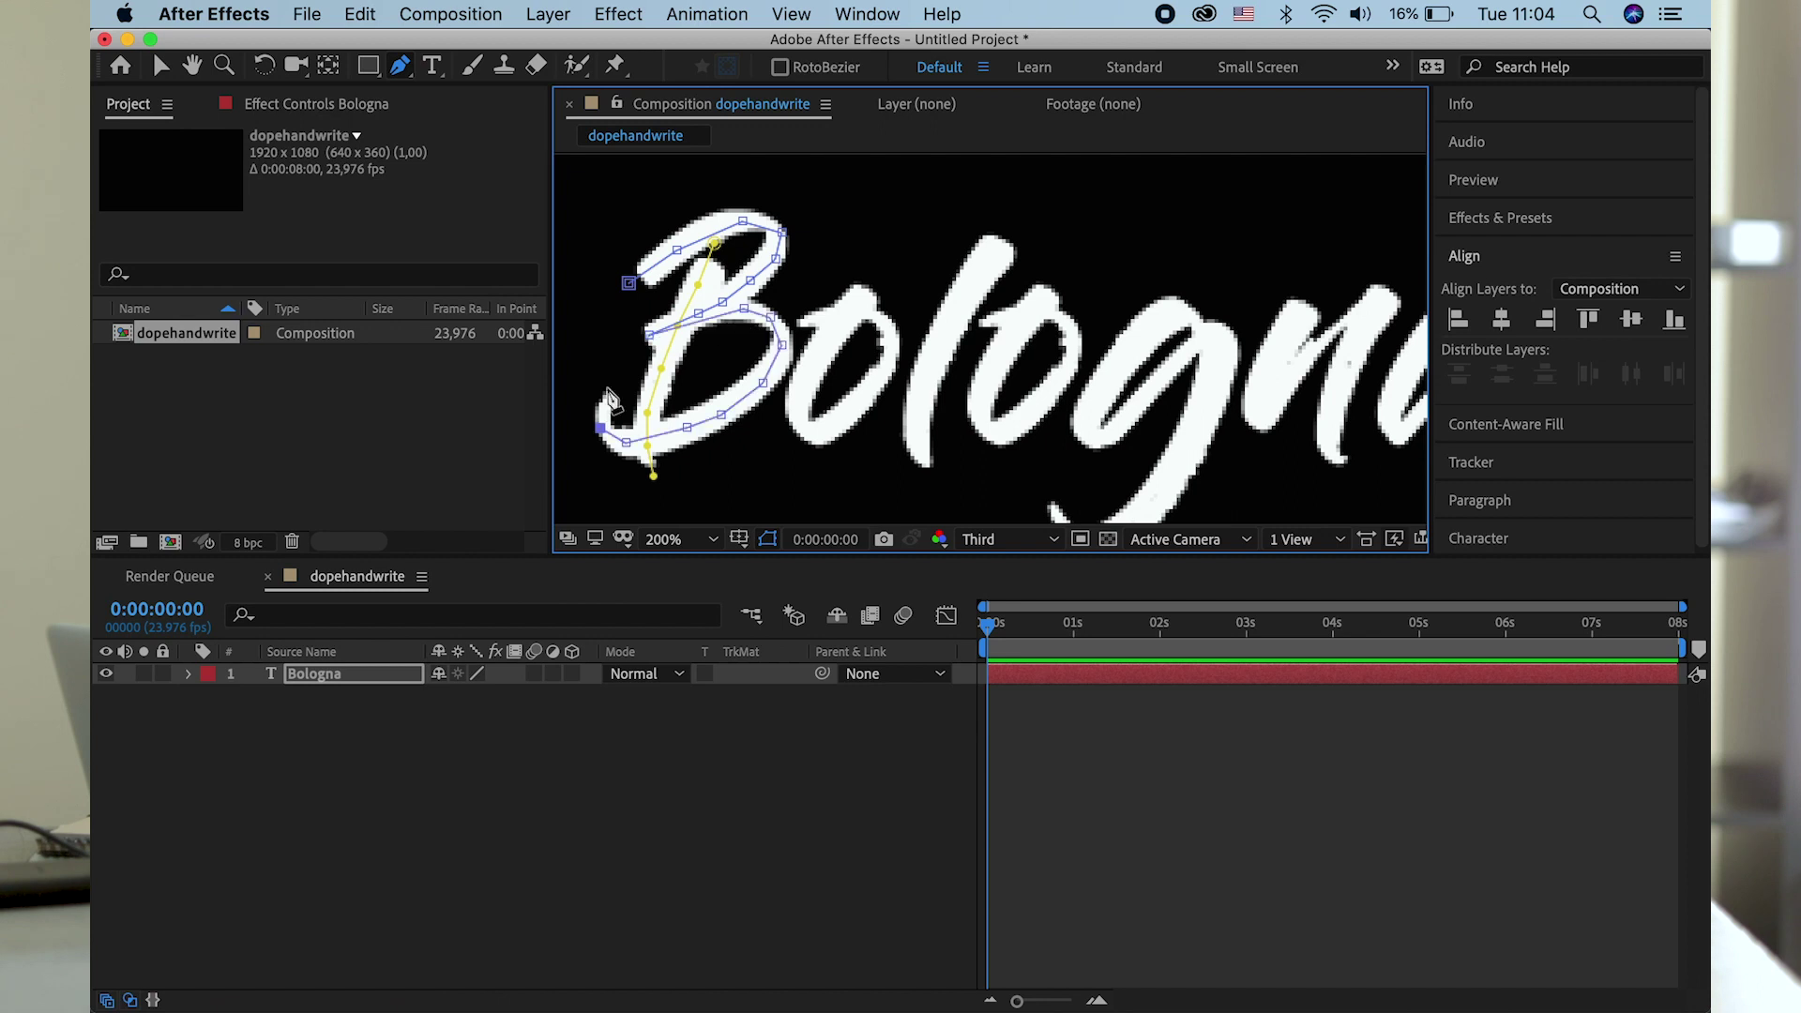
left_click(453, 748)
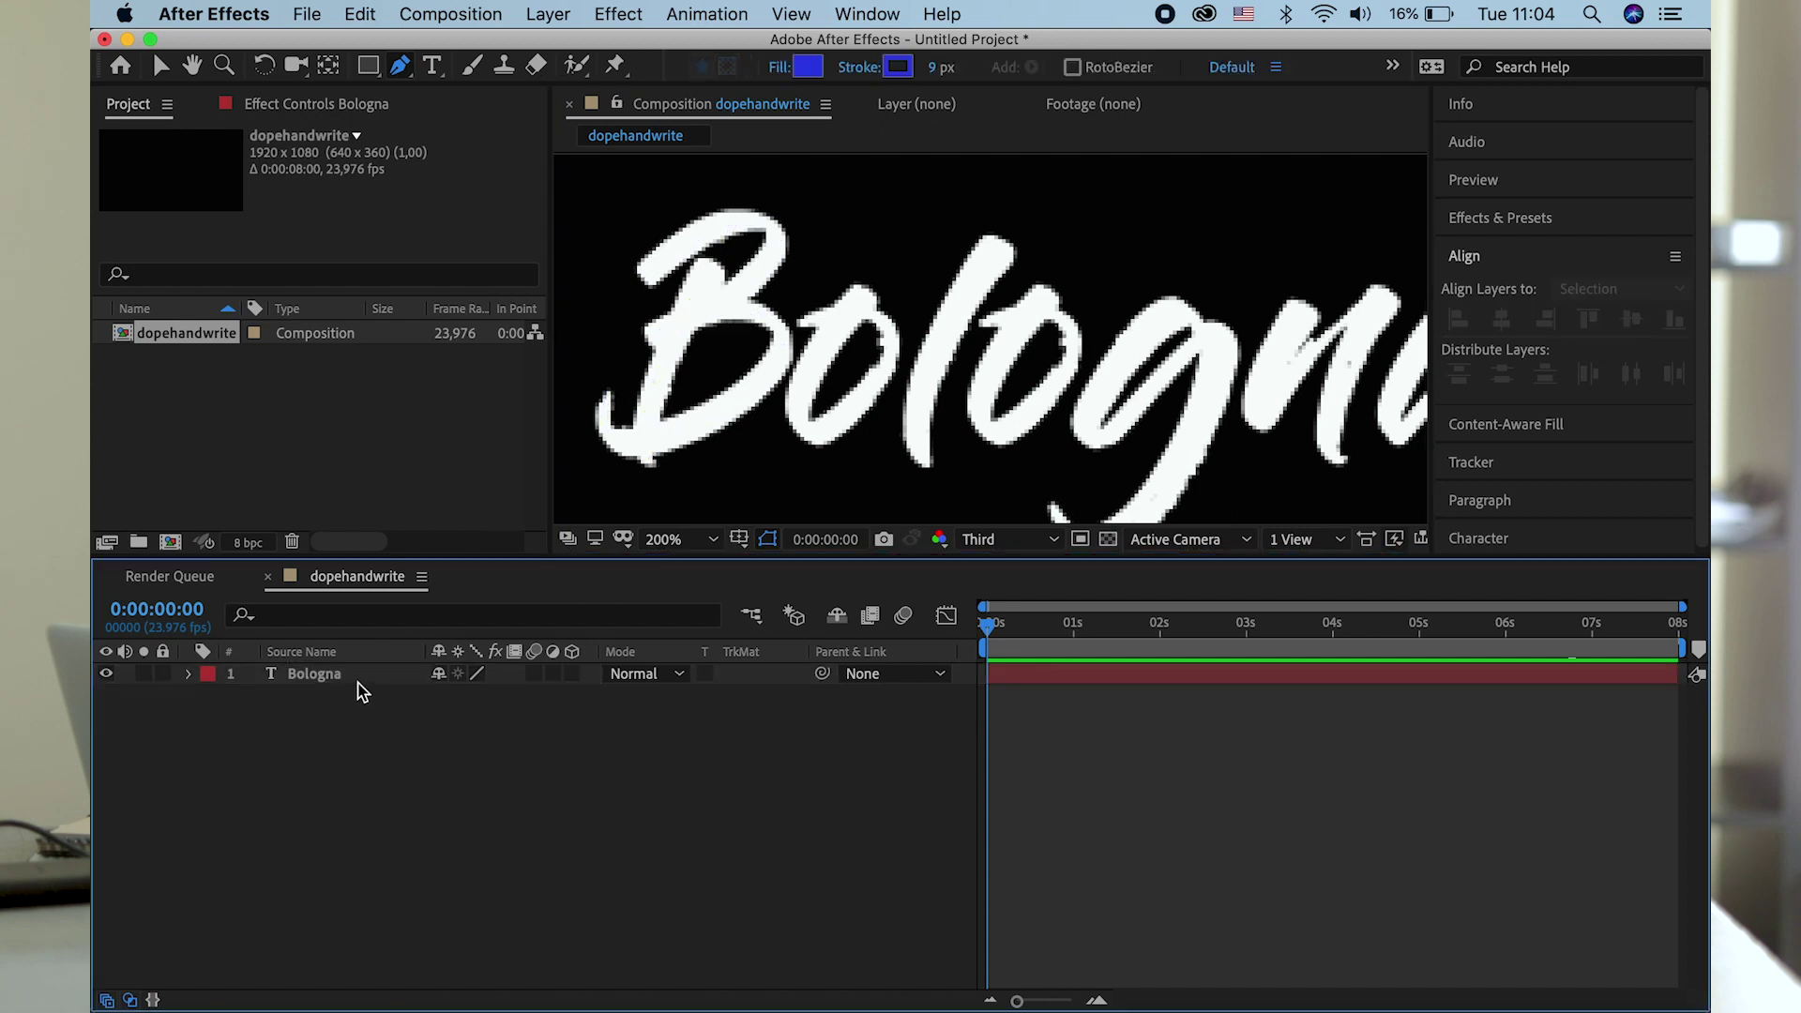
Trace the loop of the first letter o with a separate mask path on the Bologna layer.
left_click(361, 675)
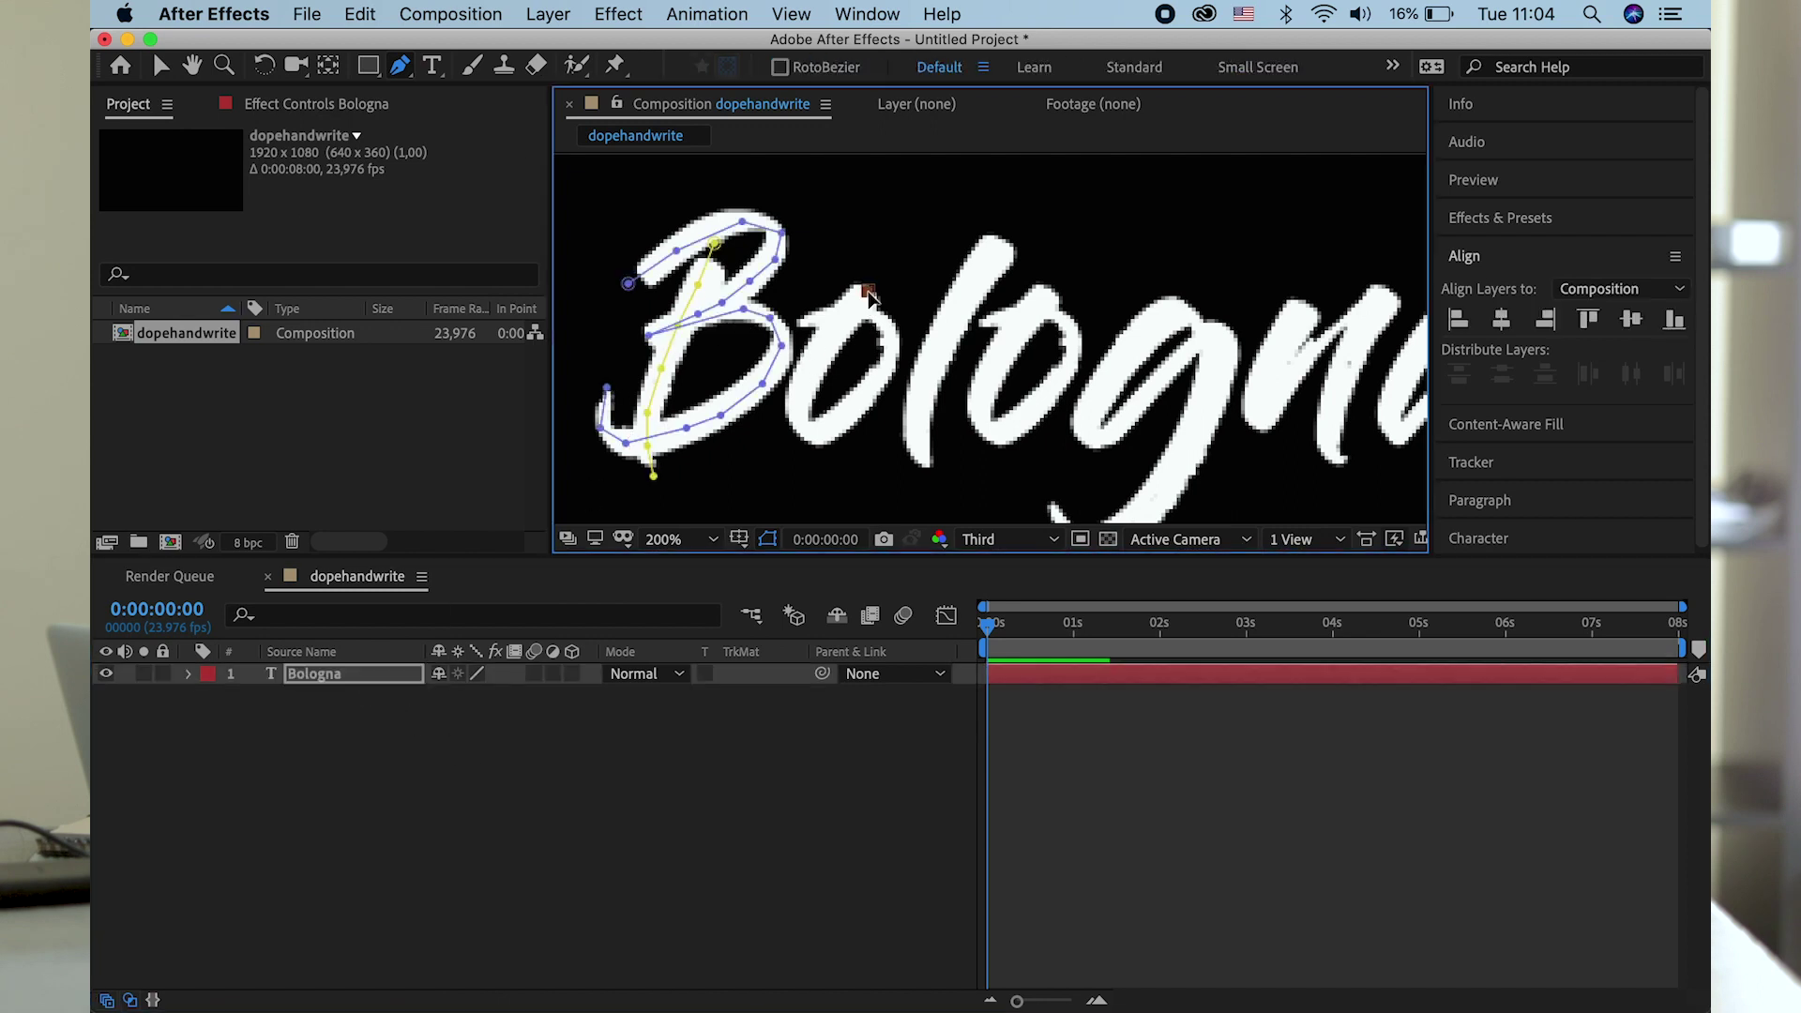
left_click(833, 332)
left_click(805, 369)
left_click(799, 411)
left_click(816, 439)
left_click(852, 411)
left_click(877, 378)
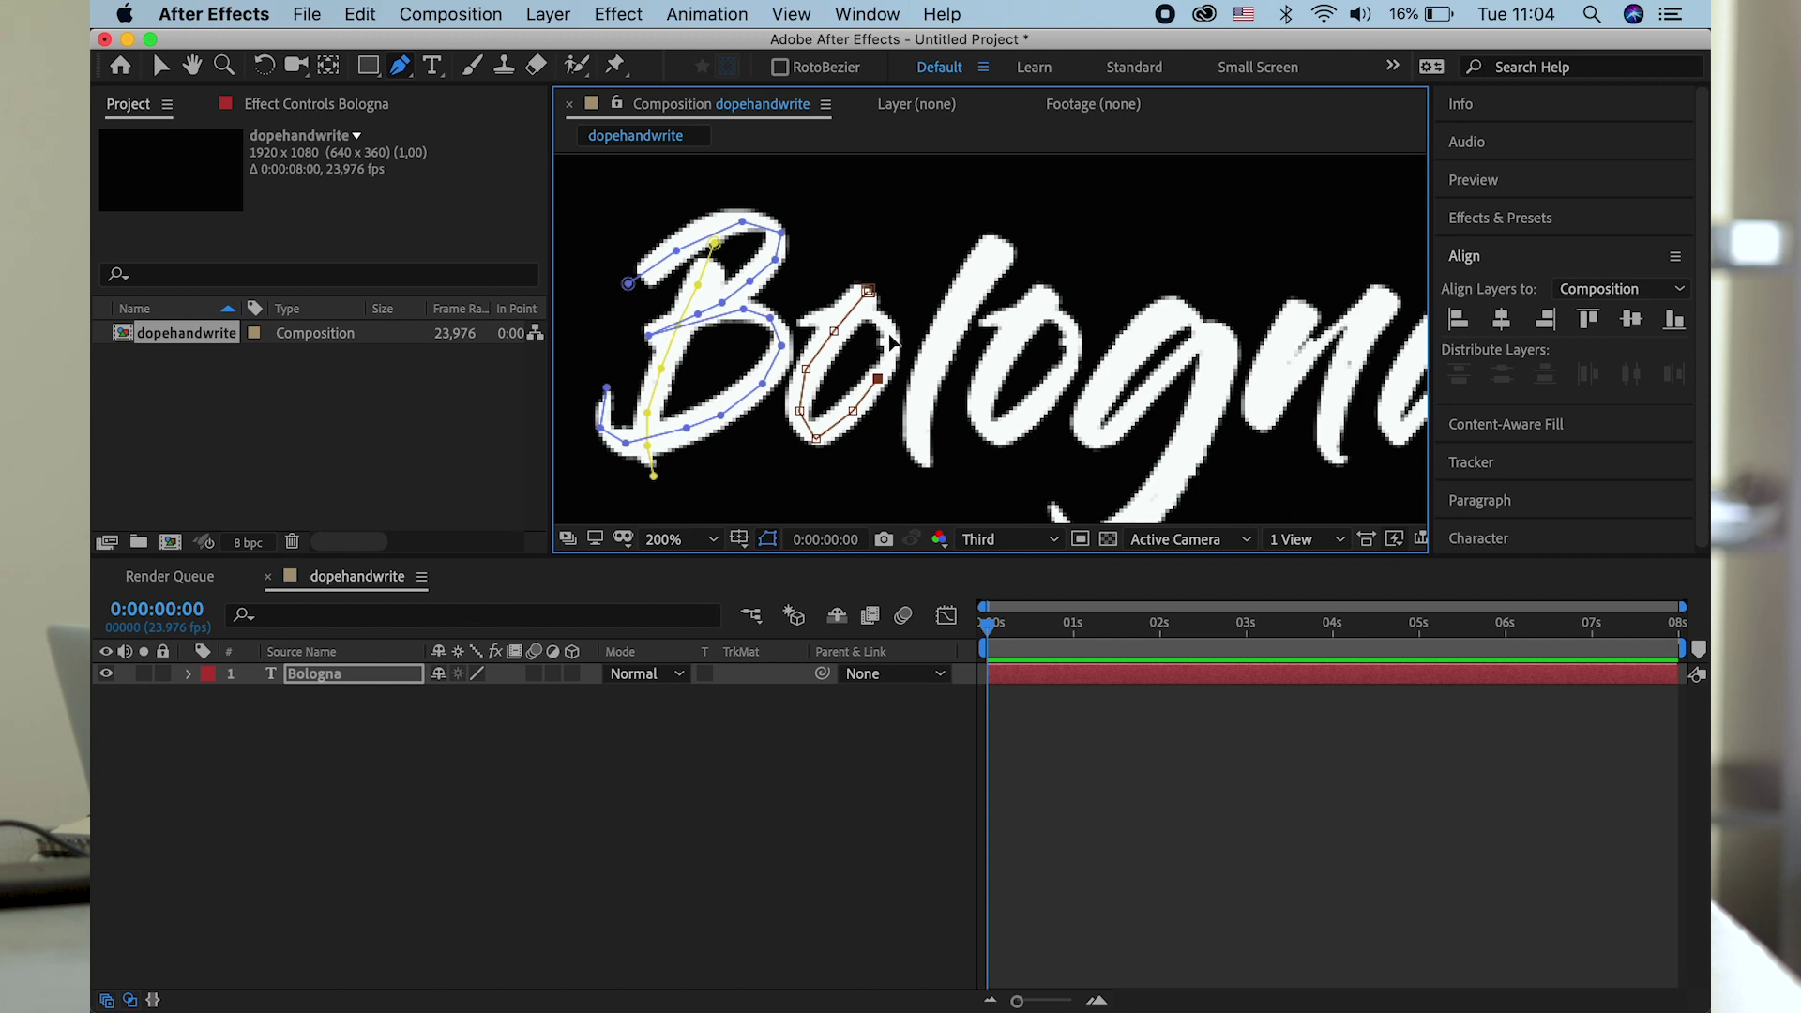
left_click(812, 317)
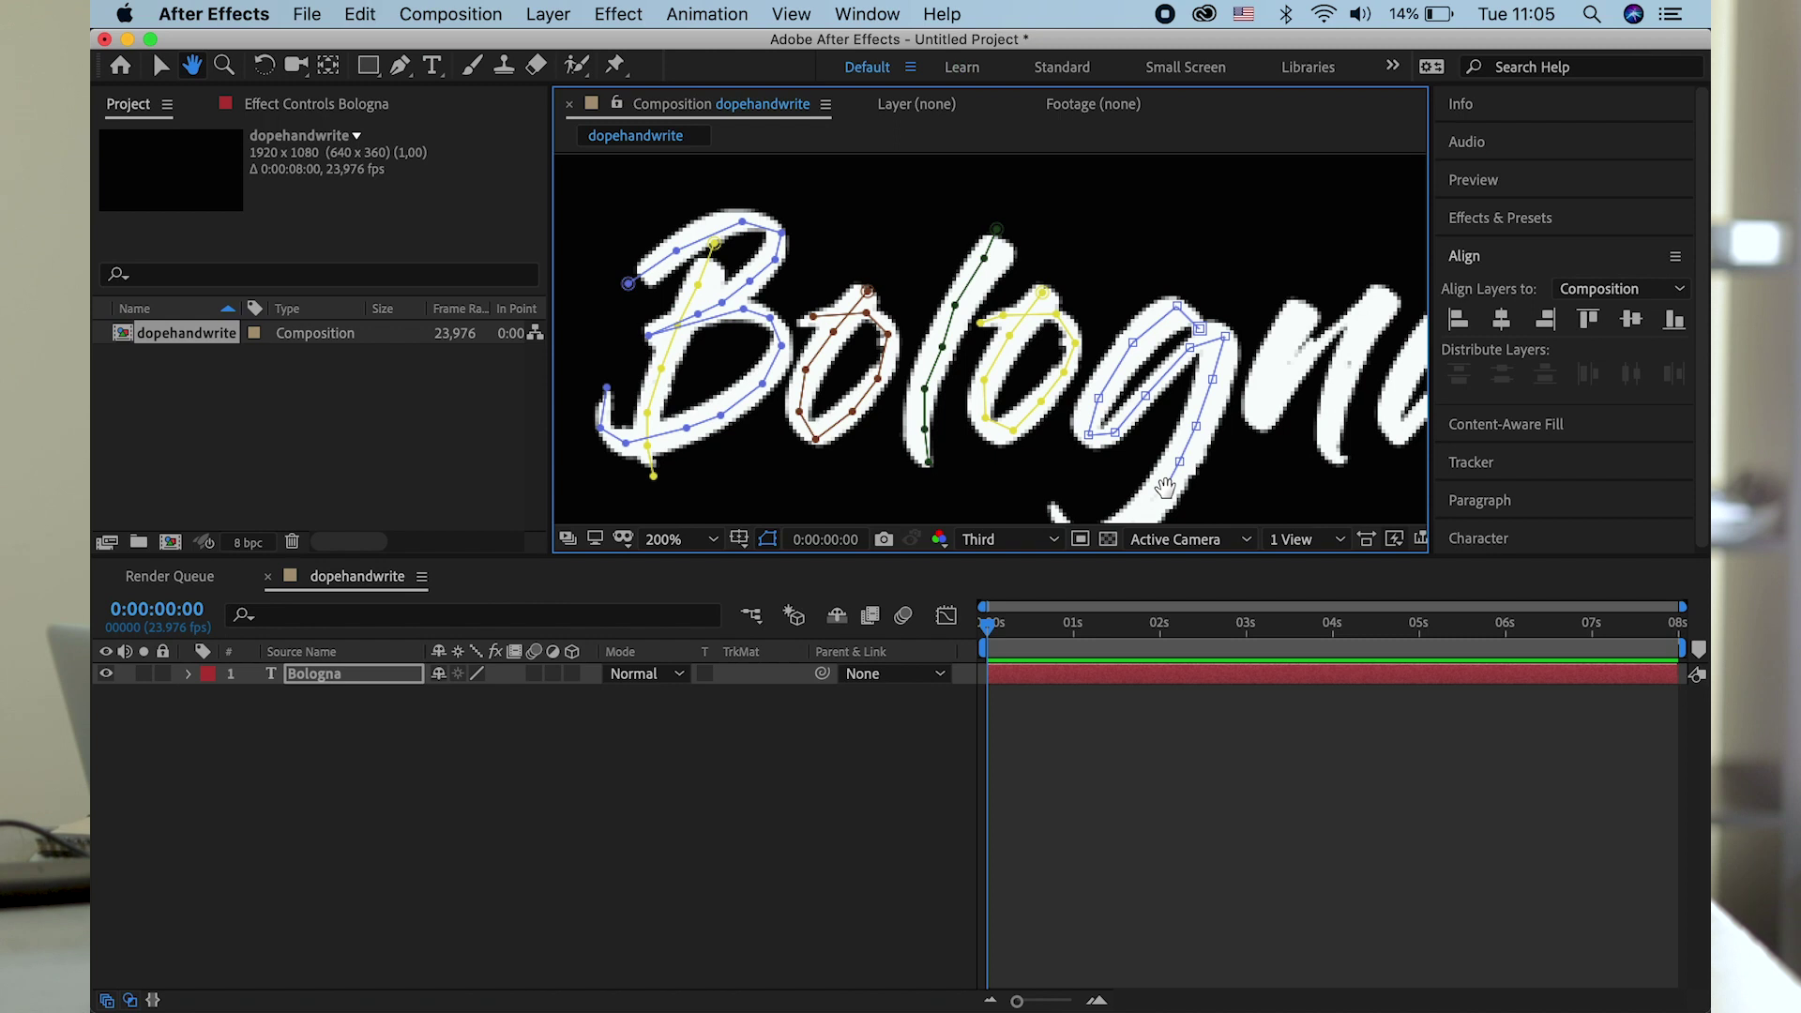
Extend the mask path of the letter g along its descender to the end of the tail.
left_click(1166, 488)
left_click_drag(1192, 238, 1004, 169)
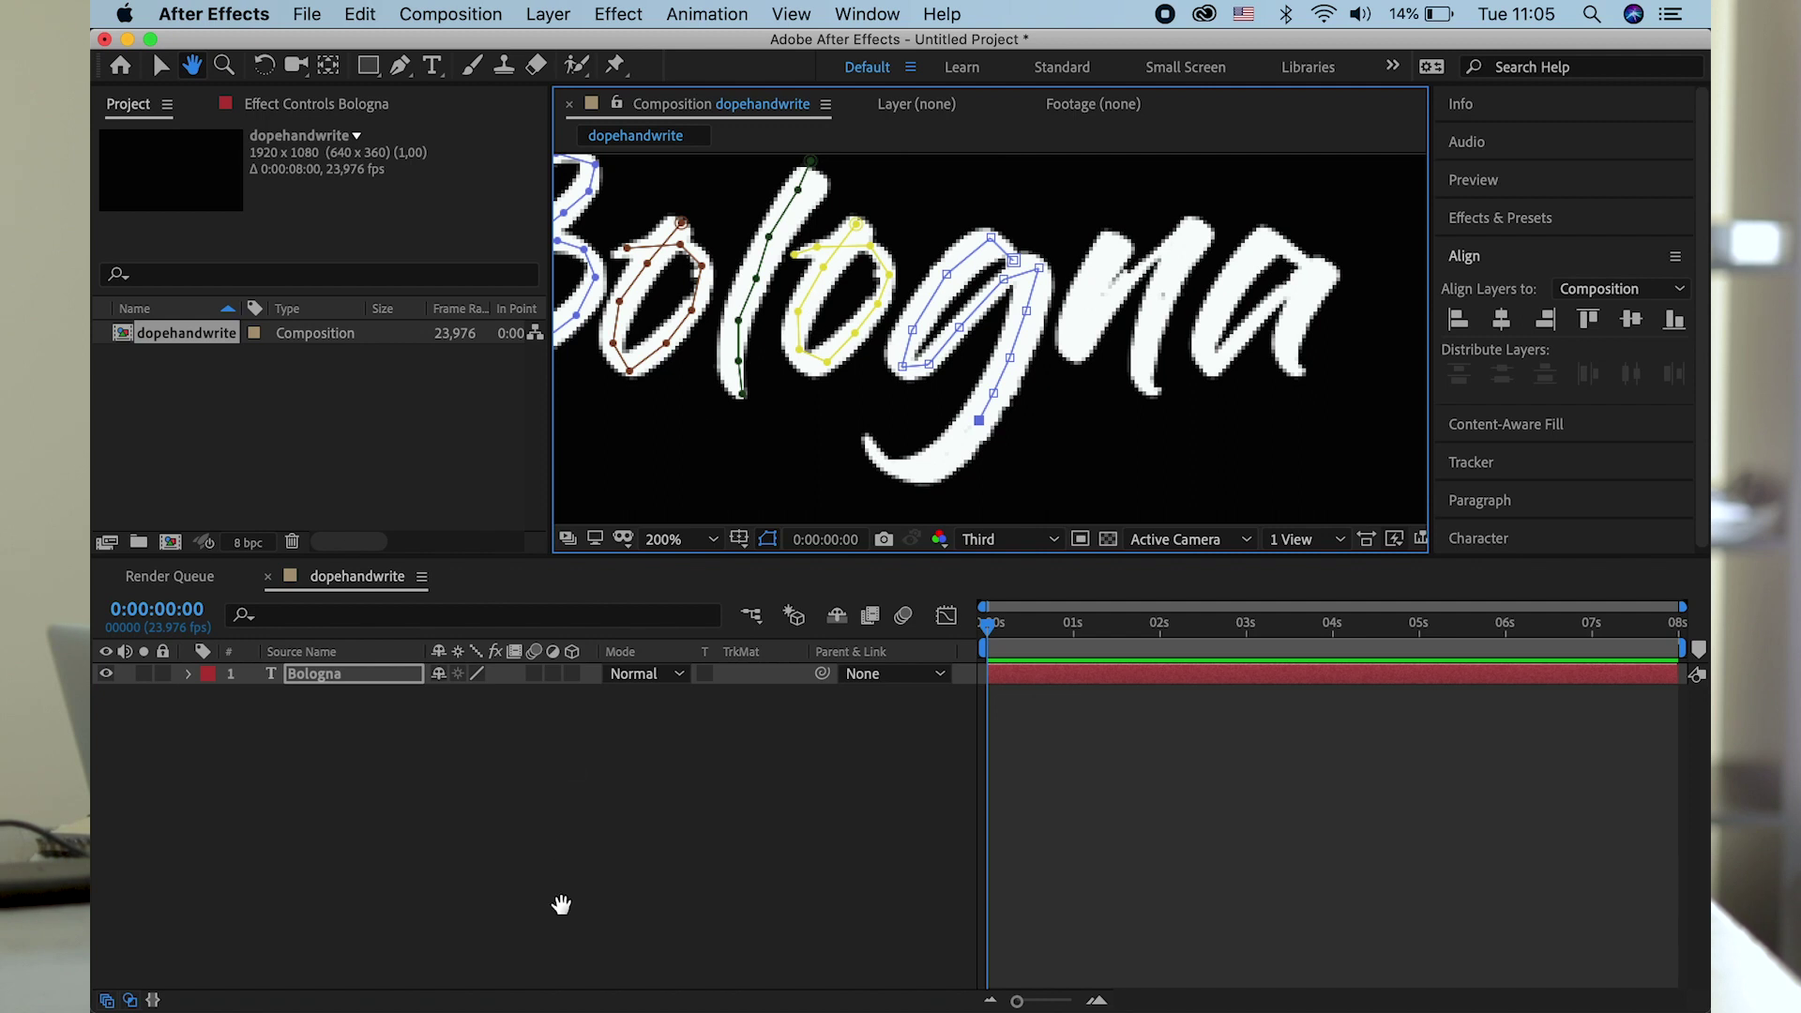
key("g")
left_click(964, 449)
left_click(929, 461)
left_click(888, 466)
left_click(848, 415)
Trace the letter n with a separate open mask path from its upper start to its final stroke.
left_click(1118, 228)
left_click(1081, 297)
left_click(1107, 300)
left_click(1191, 227)
left_click(1158, 398)
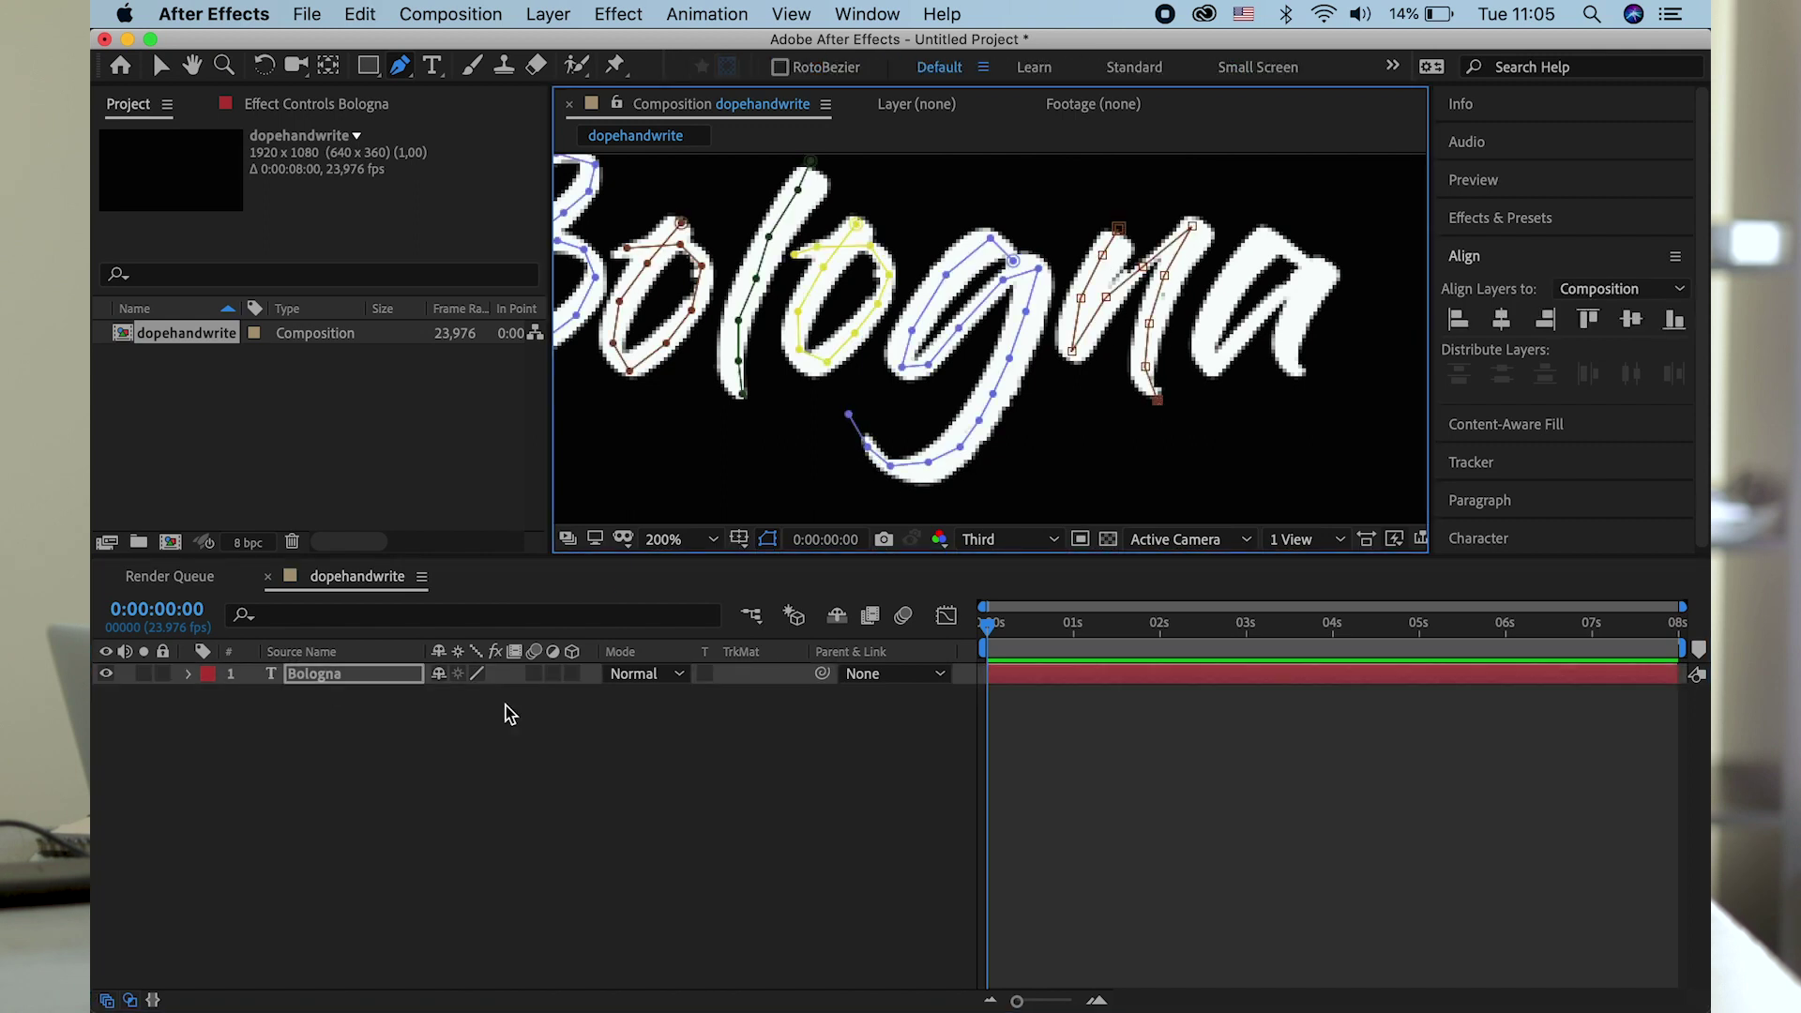
Trace the final letter a with its own open mask path and deselect the layer.
left_click(1304, 265)
left_click(1244, 261)
left_click(1210, 366)
left_click(1283, 286)
left_click(1320, 269)
left_click(1287, 317)
left_click(1288, 347)
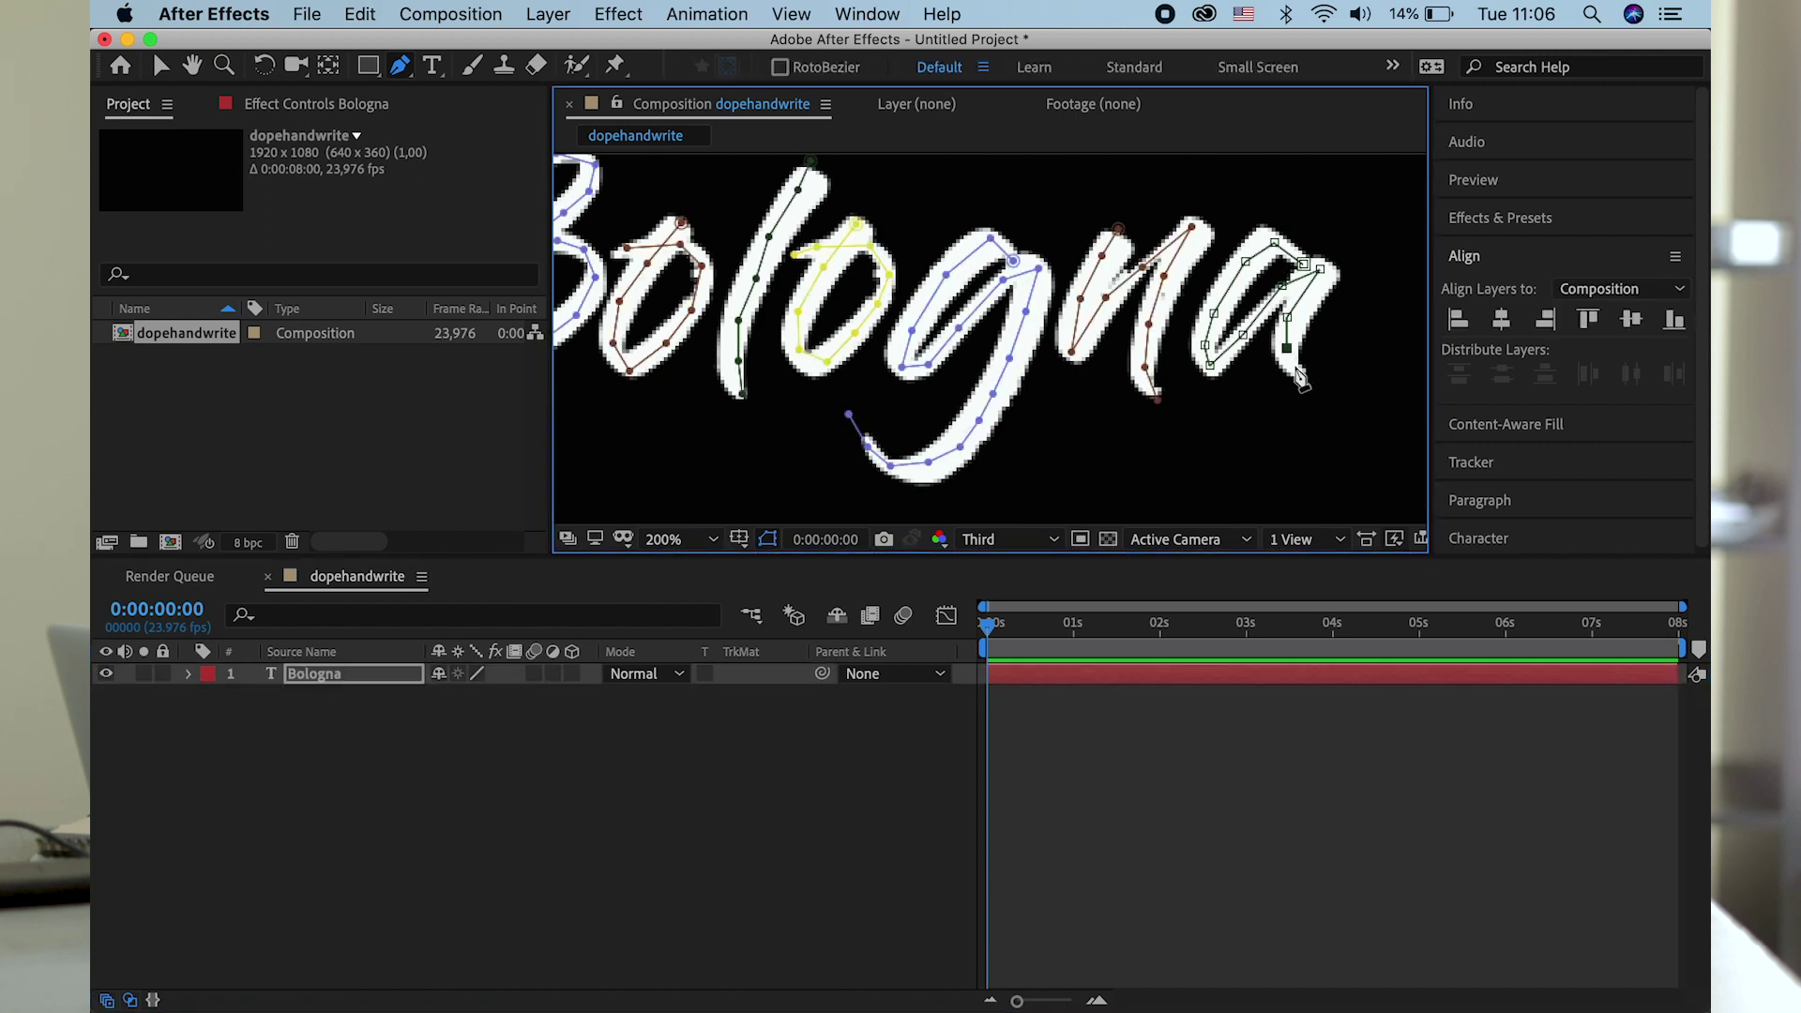
left_click(1302, 376)
left_click(349, 727)
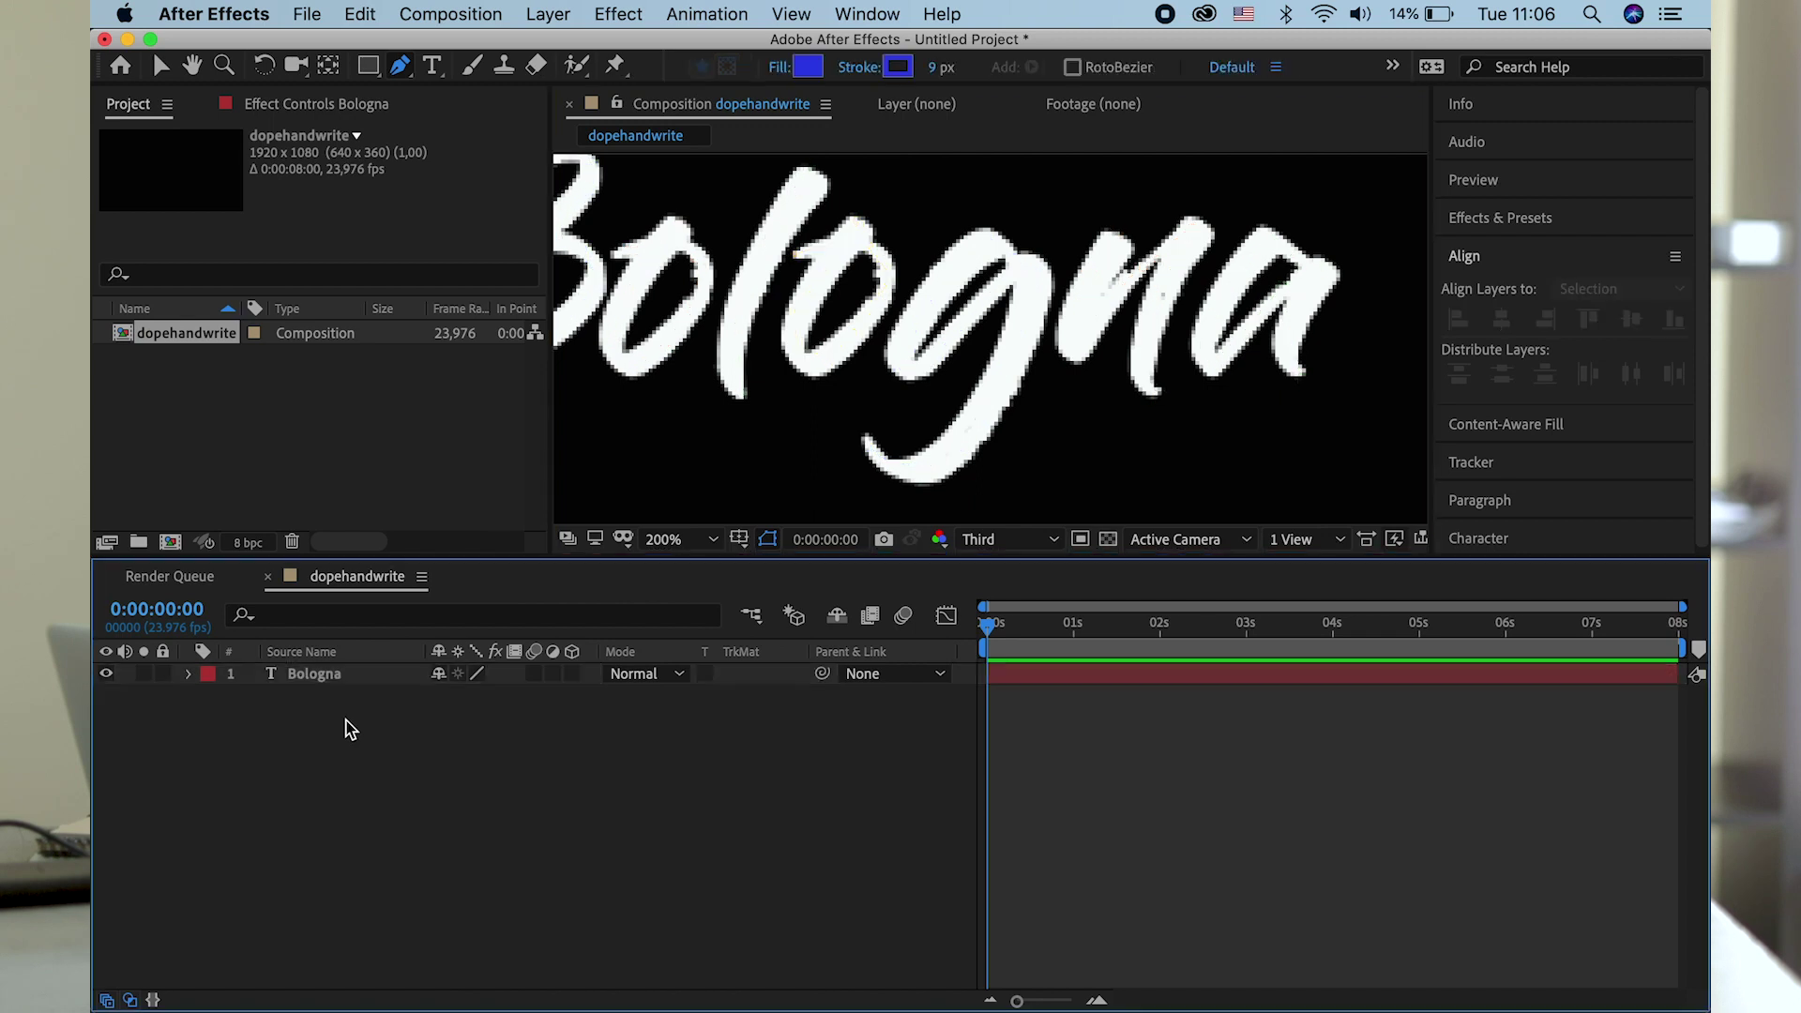
Apply the Stroke effect to the Bologna layer, using all masks, and increase its brush size.
left_click(713, 540)
left_click(702, 566)
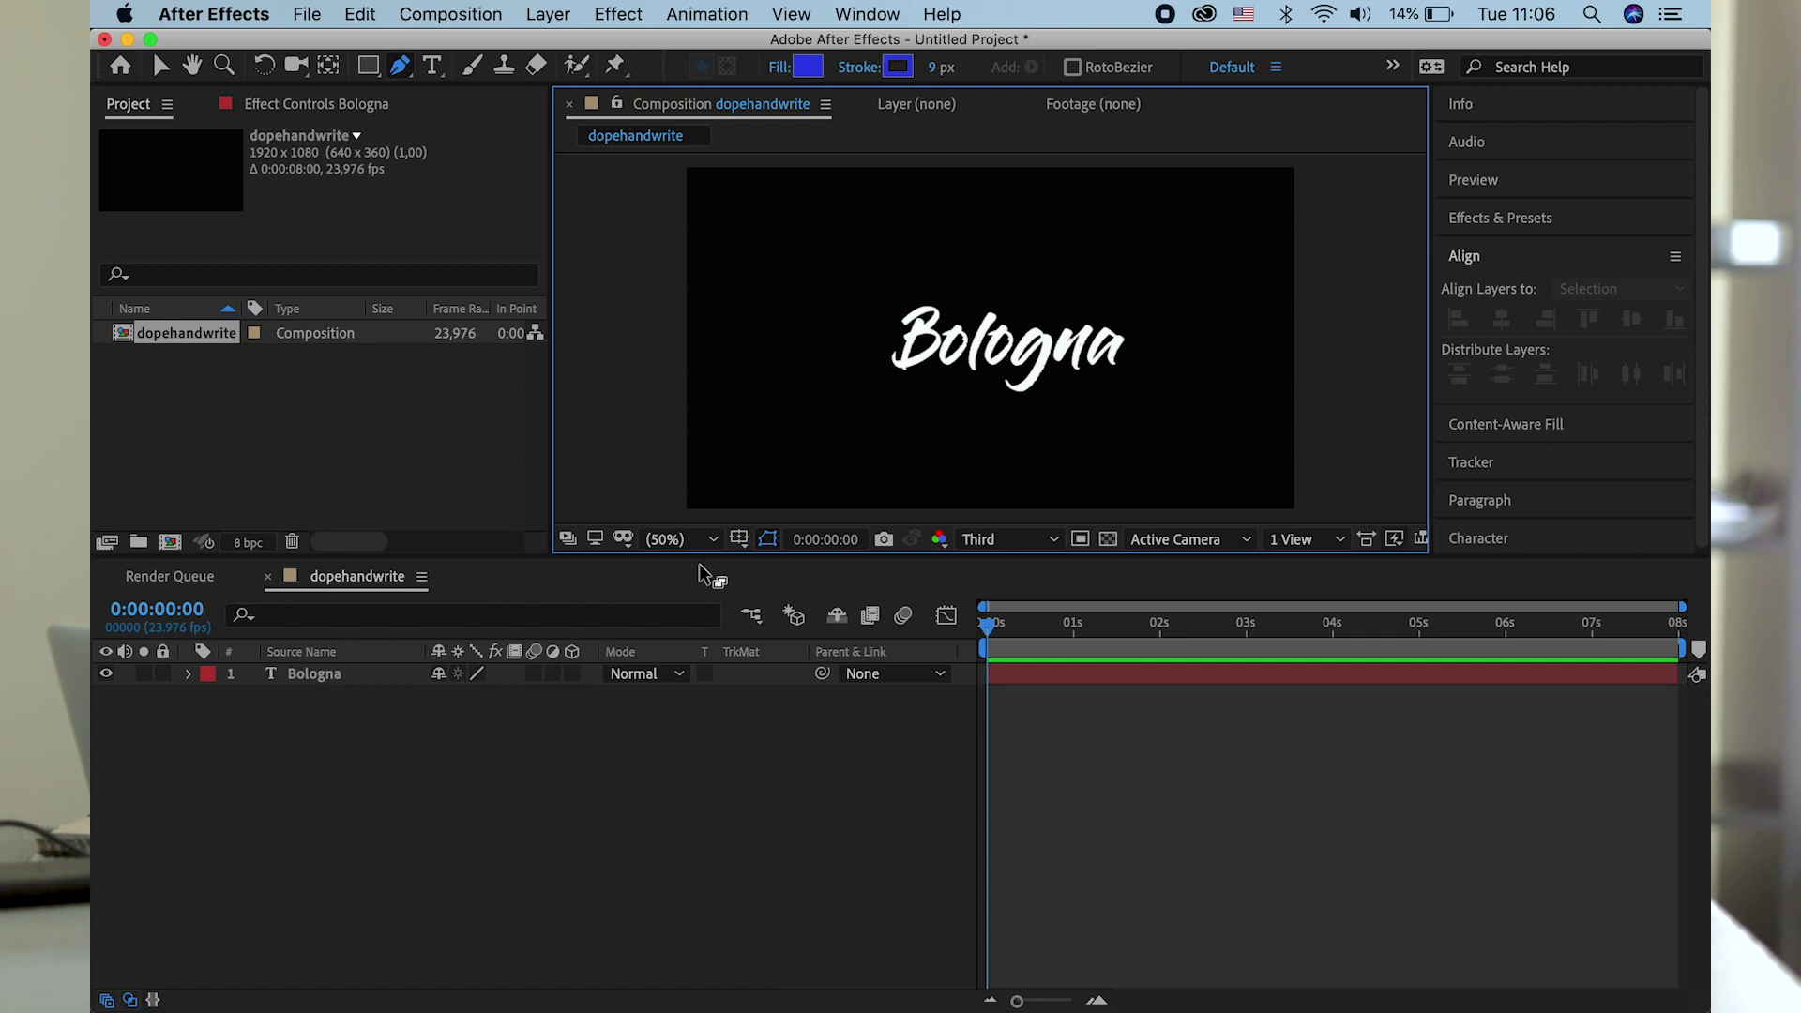
left_click(284, 675)
left_click(292, 681)
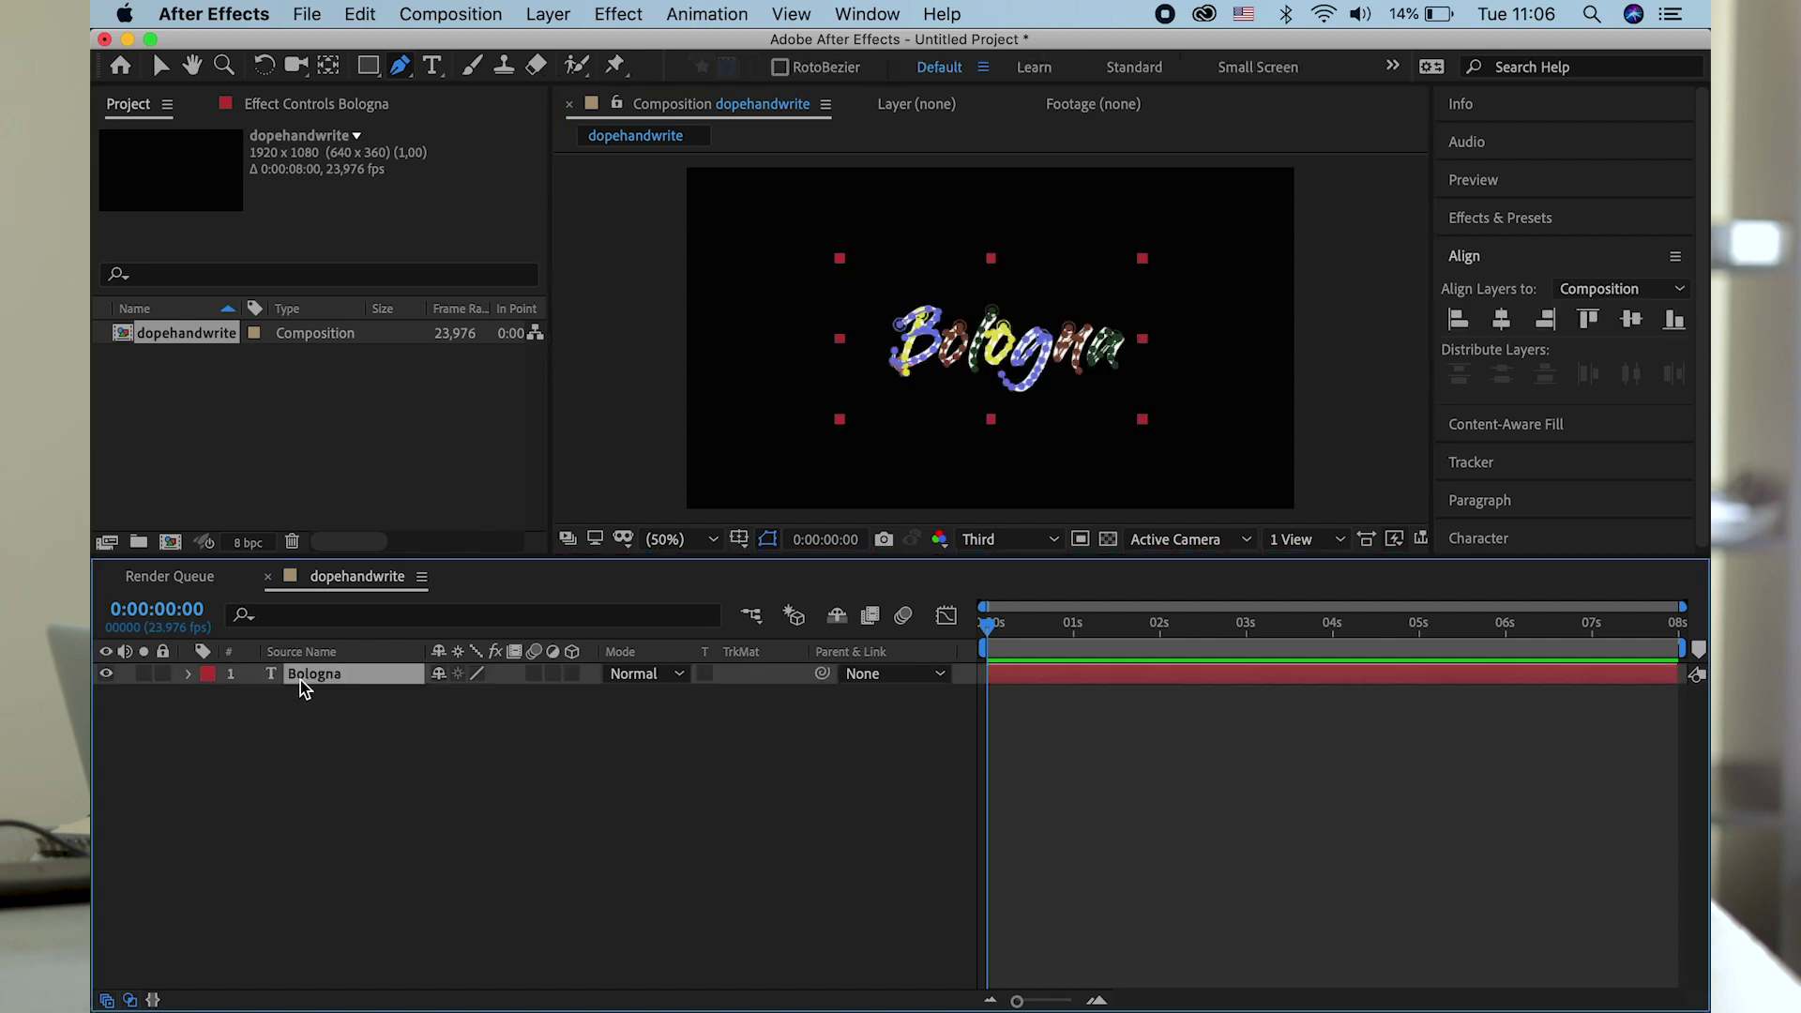
right_click(310, 689)
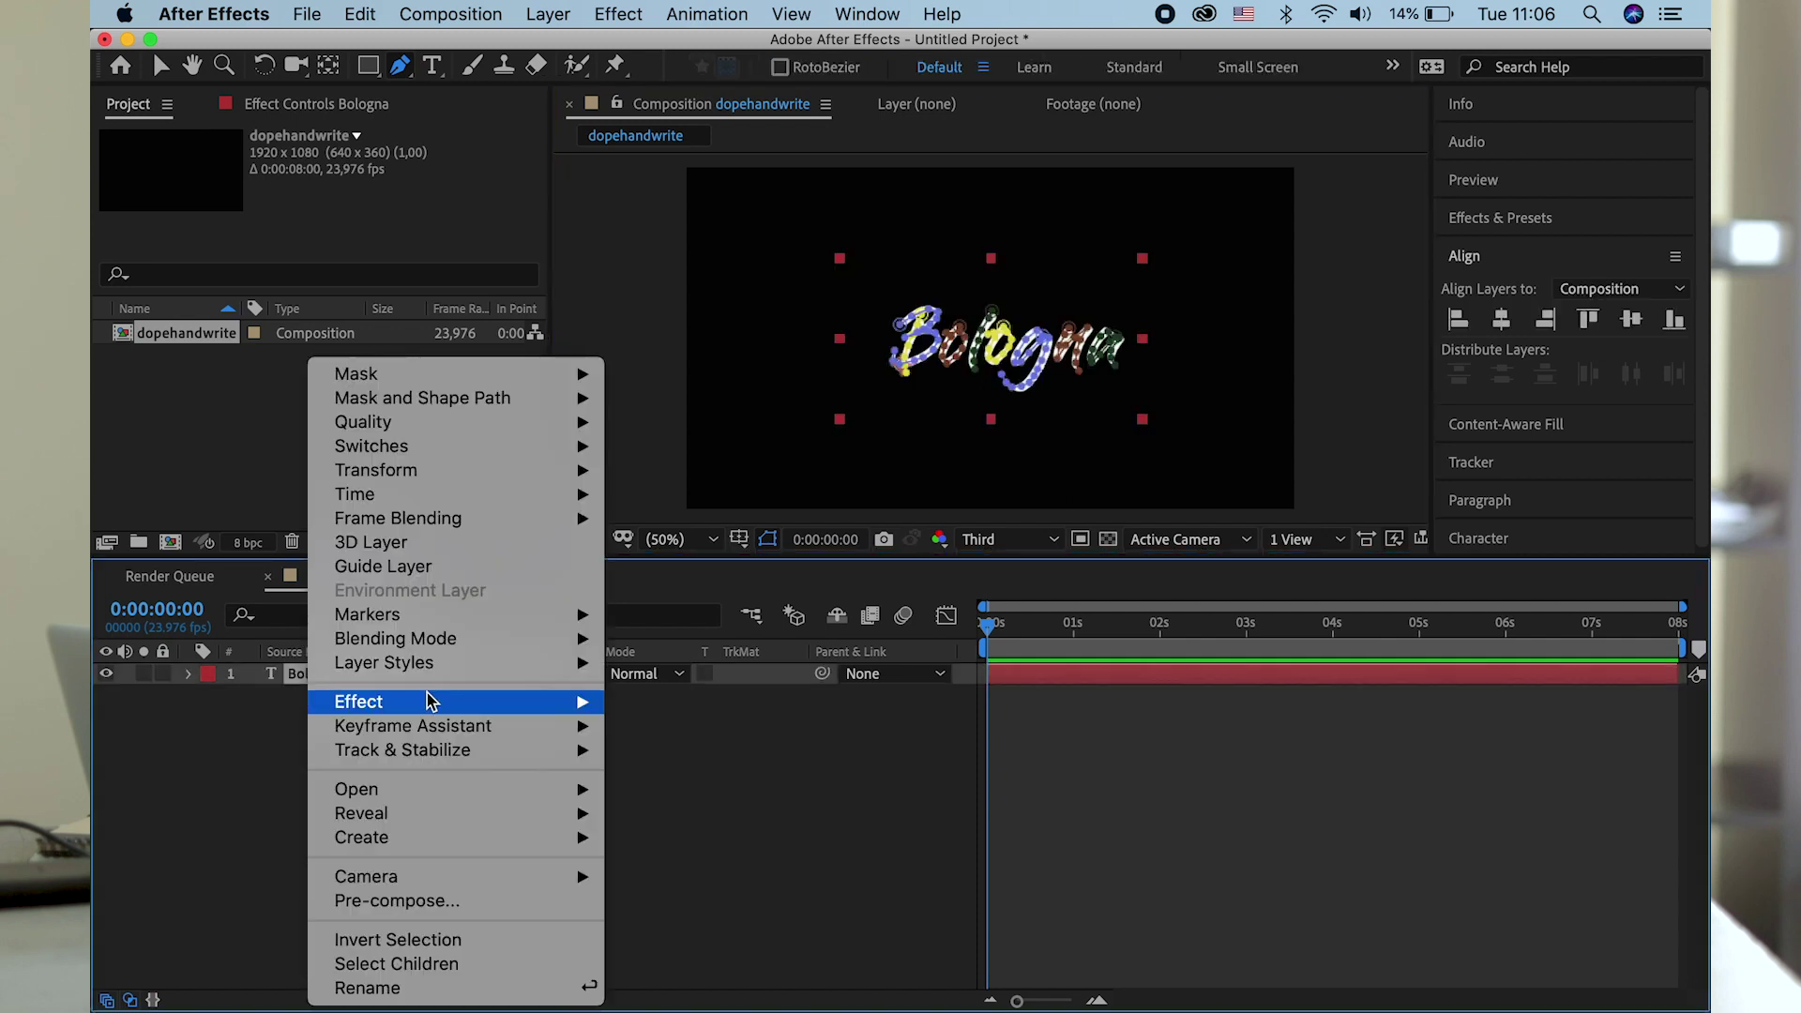
mouse_move(474, 705)
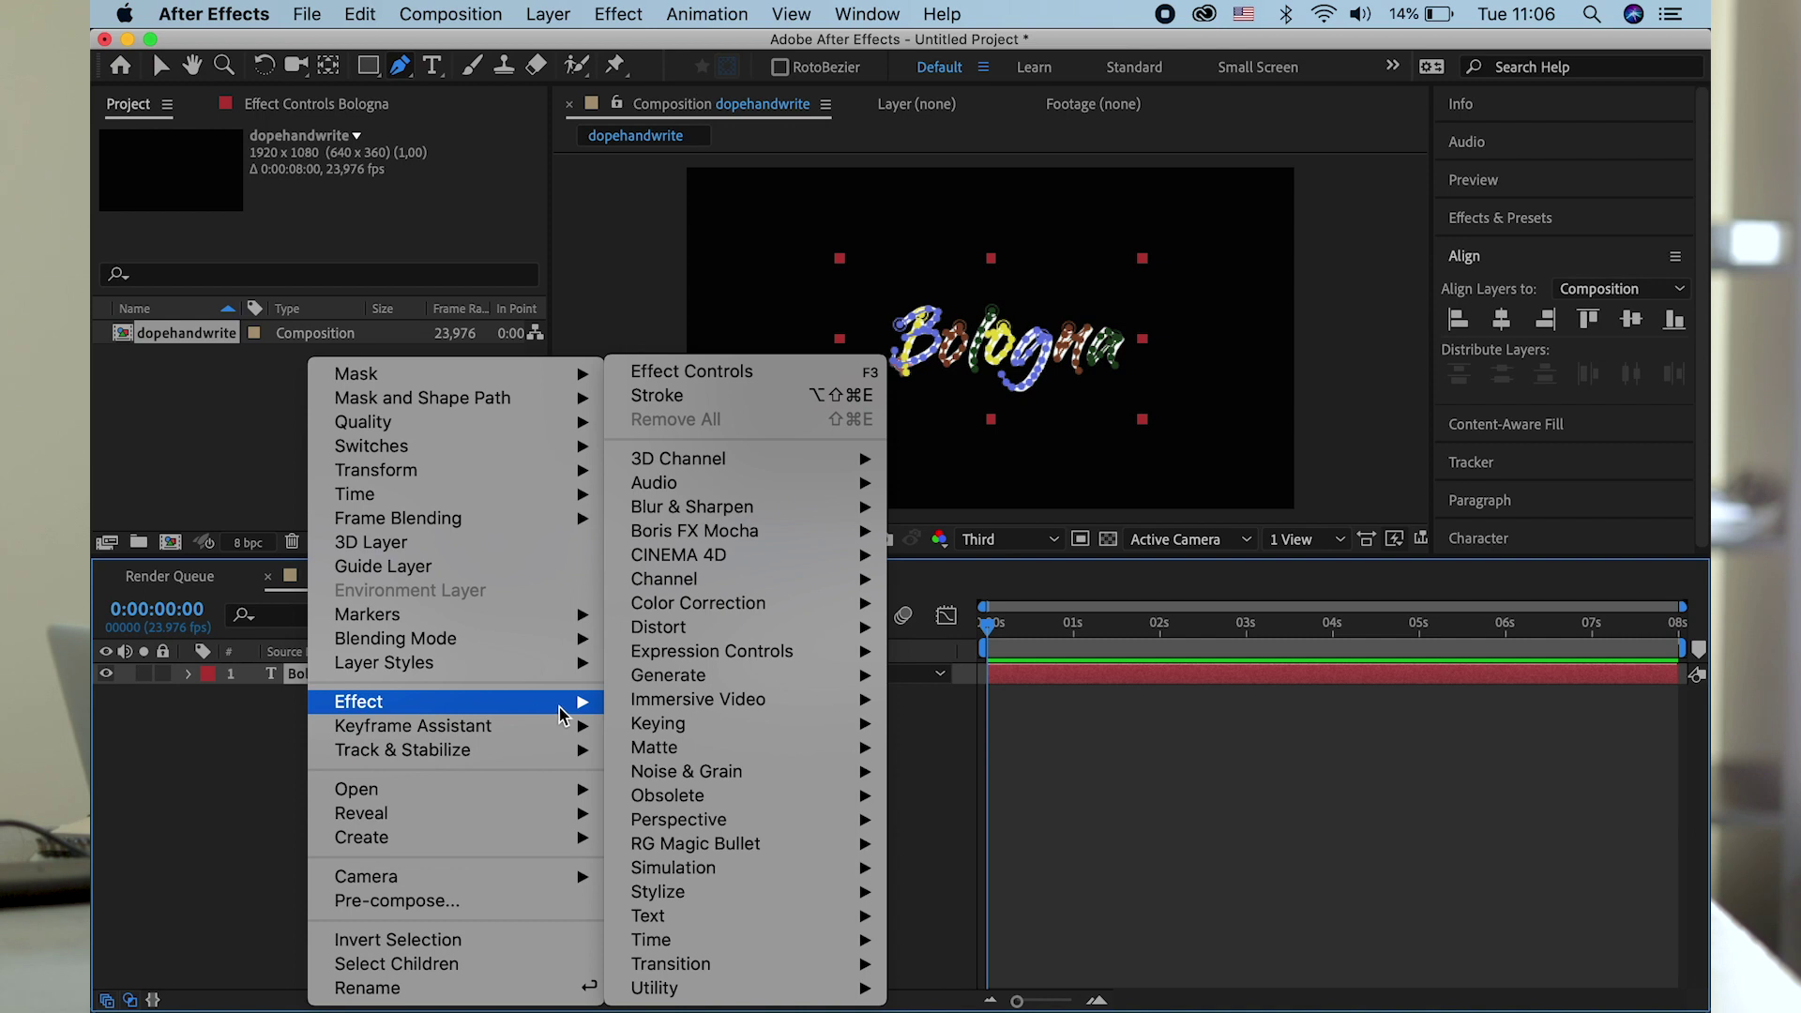
mouse_move(677, 680)
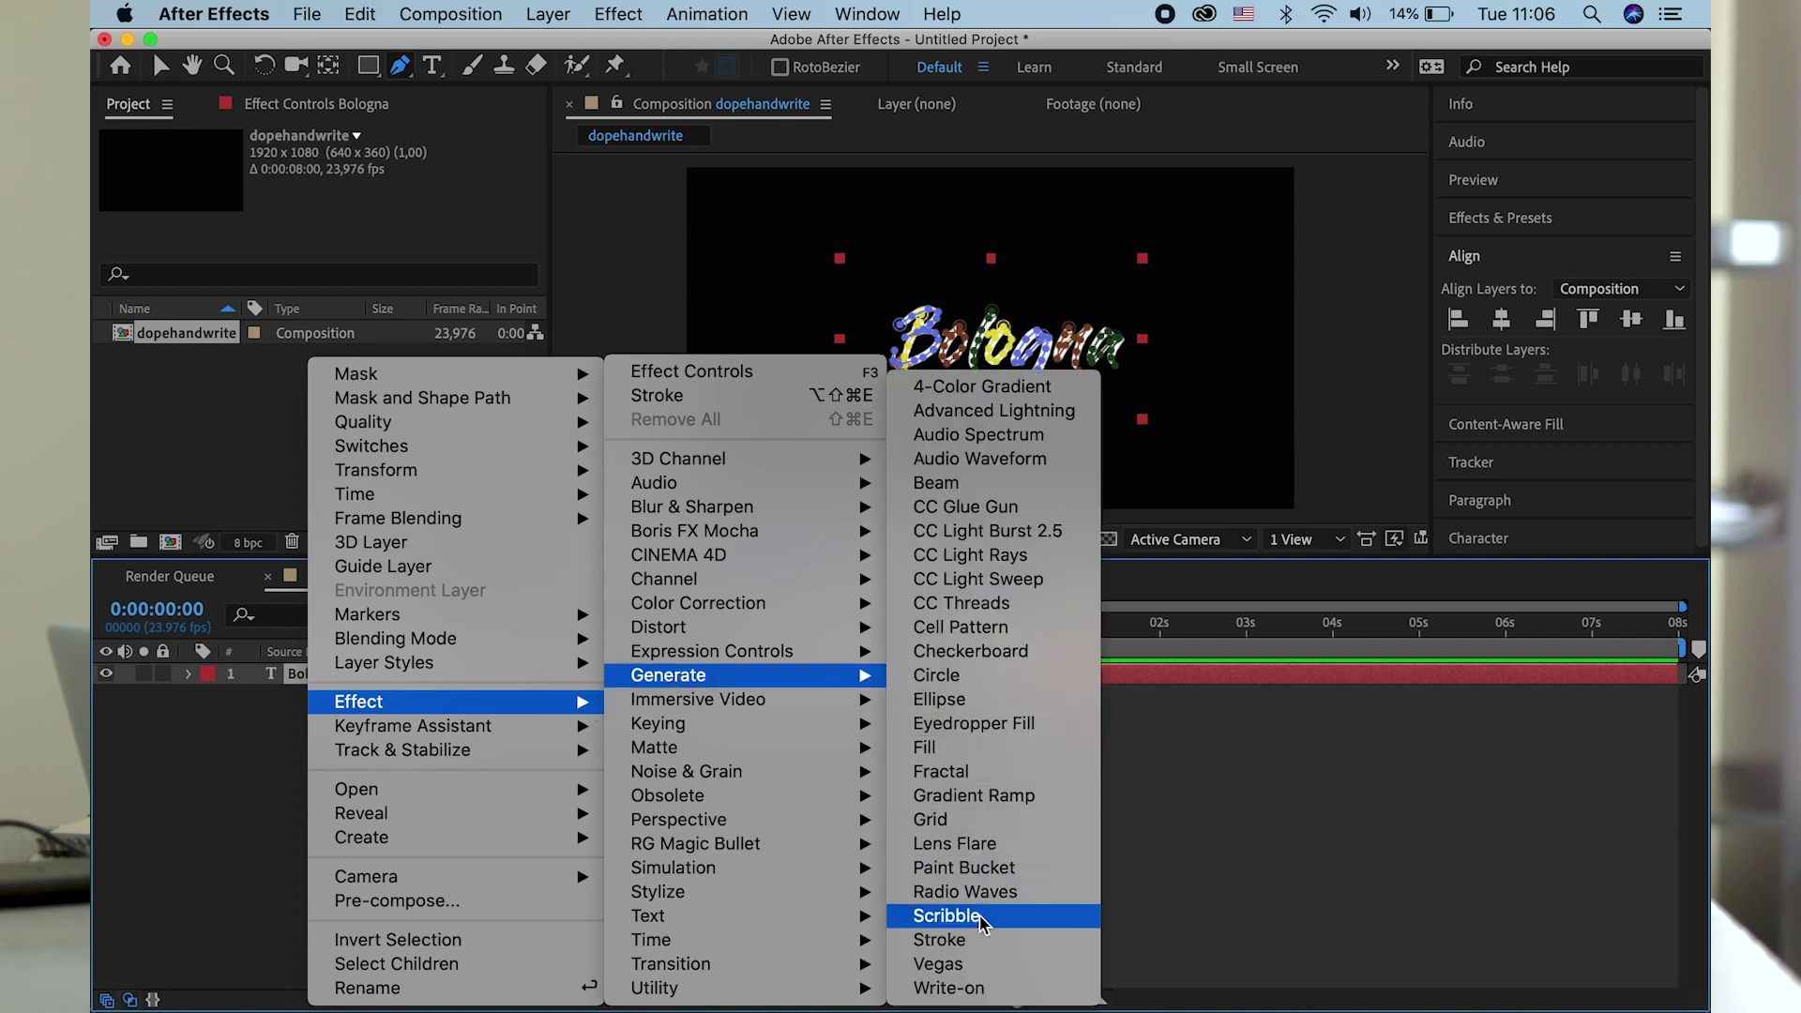
left_click(971, 939)
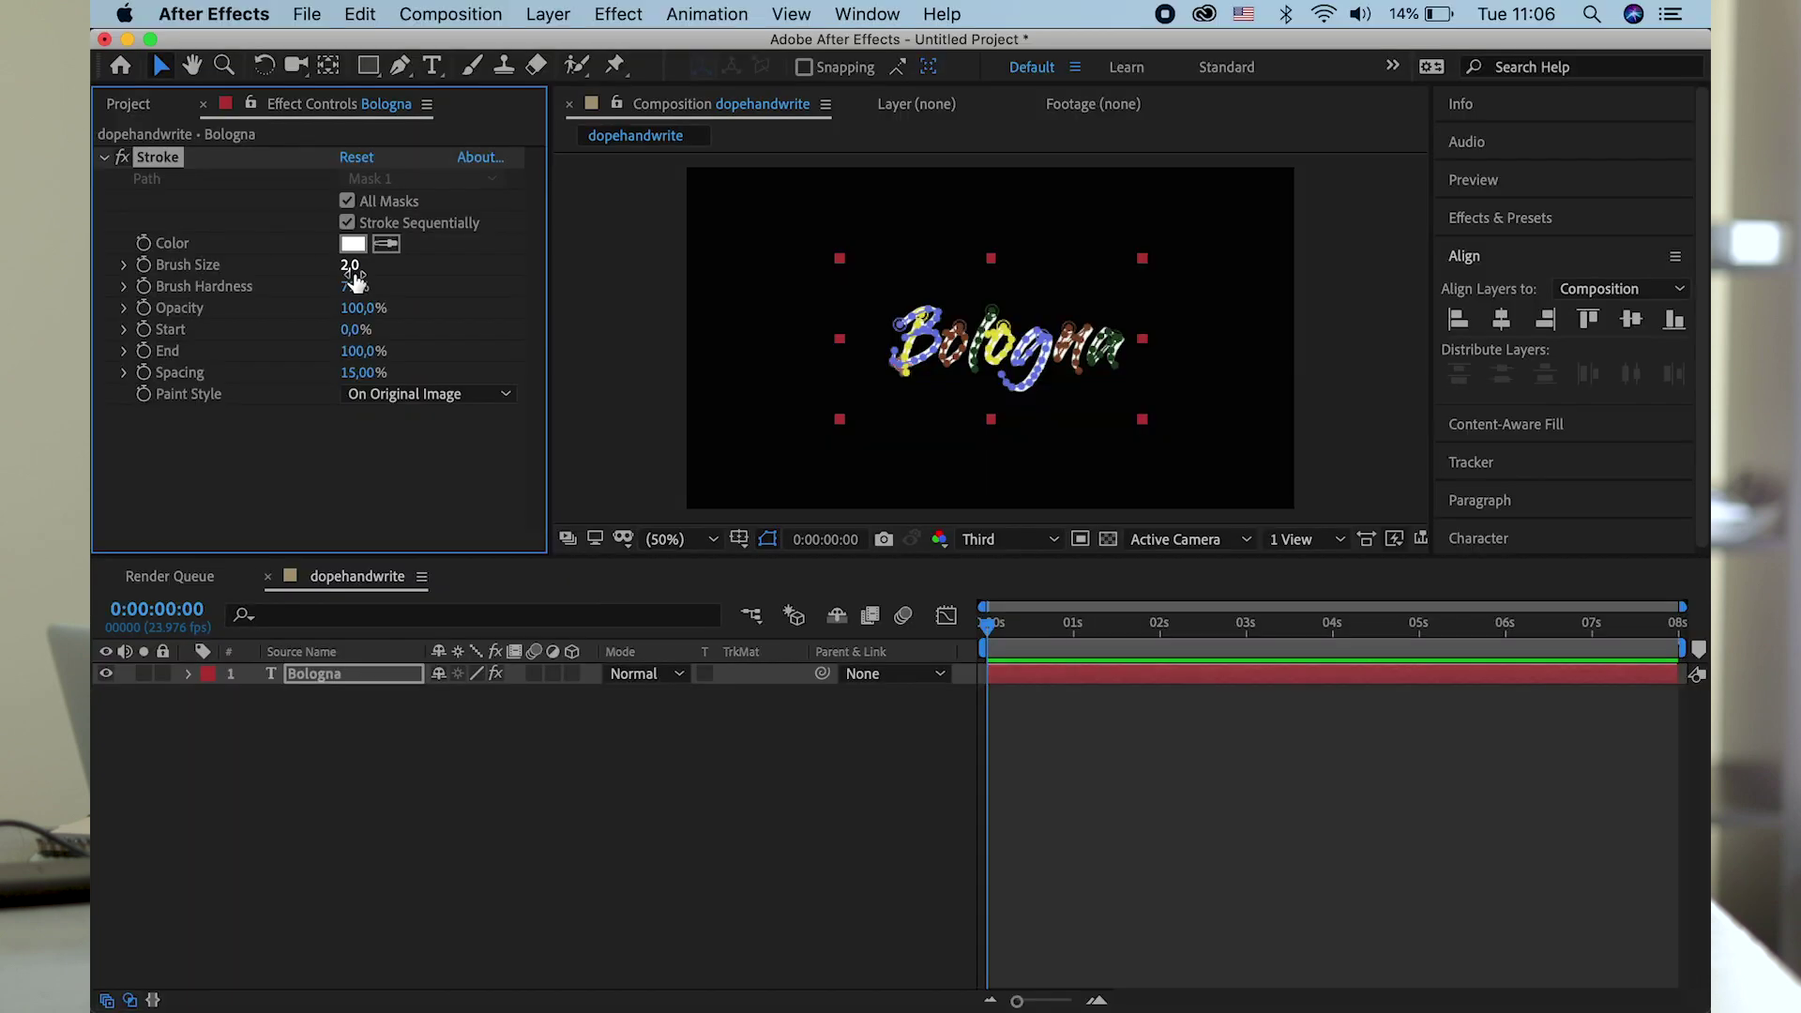
left_click_drag(349, 266, 450, 267)
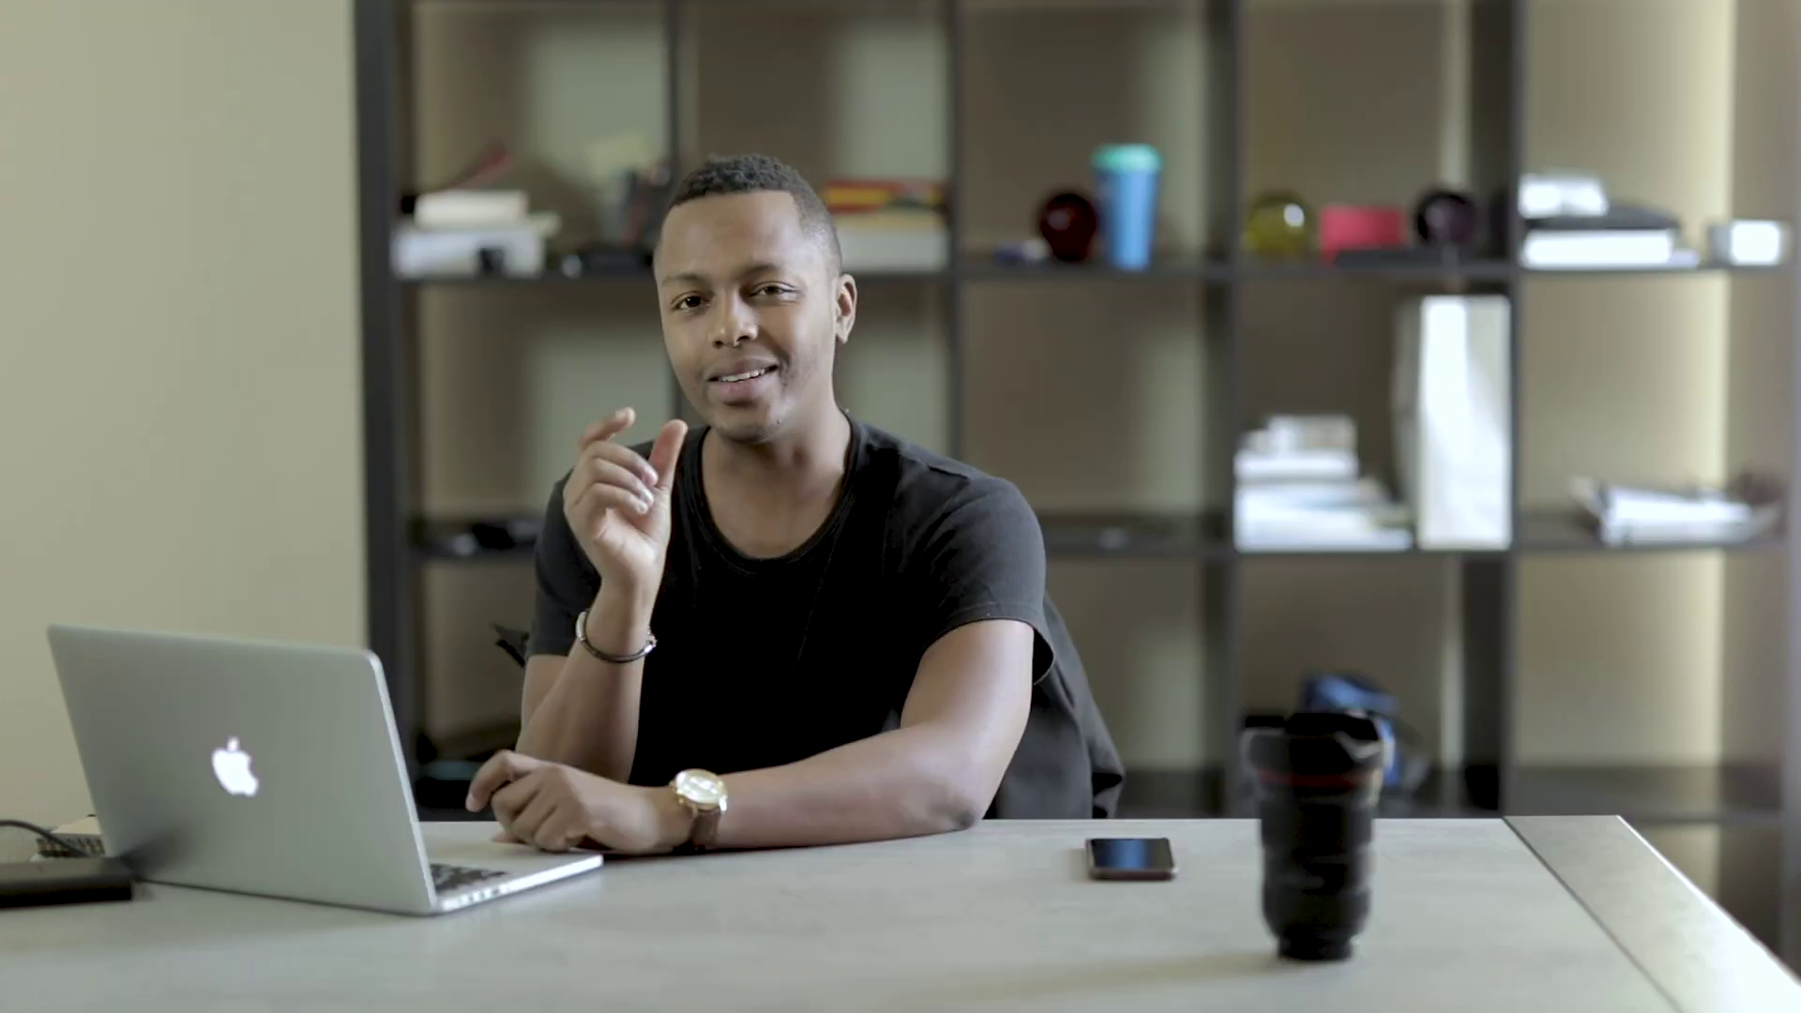